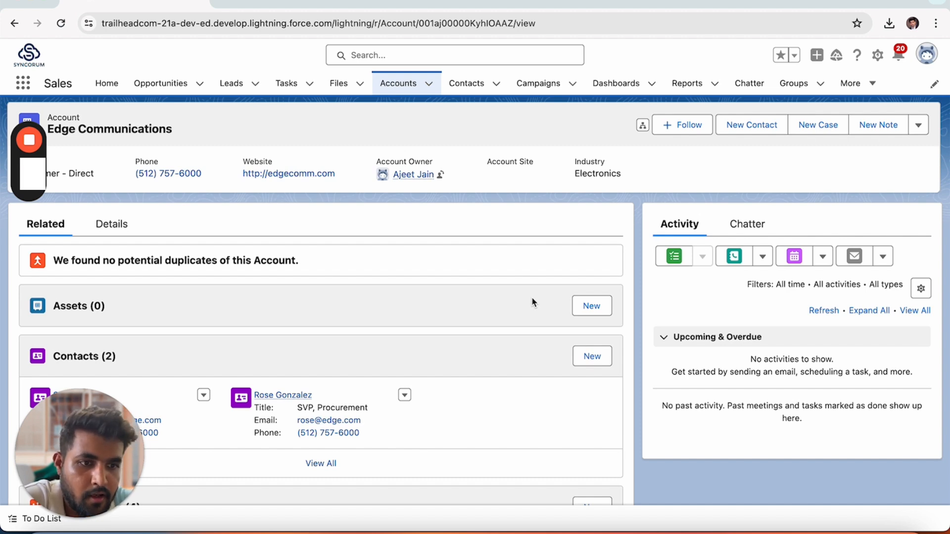
Step: Review the Edge Communications account's related opportunities, including the attachments on the Edge Emergency Generator and Edge SLA records
{"action": "scroll", "coordinate": [531, 302], "scroll_direction": "down", "scroll_amount": 6}
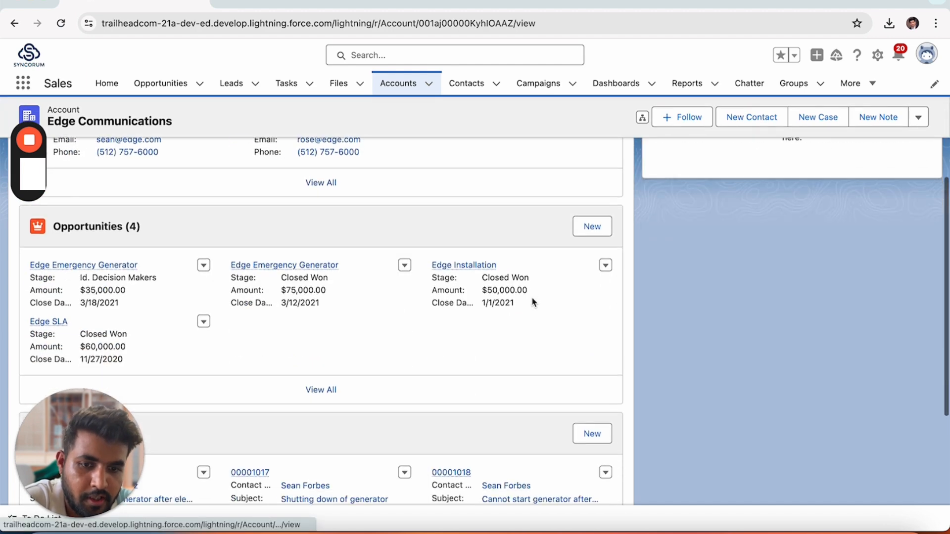
{"action": "scroll", "coordinate": [532, 301], "scroll_direction": "down", "scroll_amount": 2}
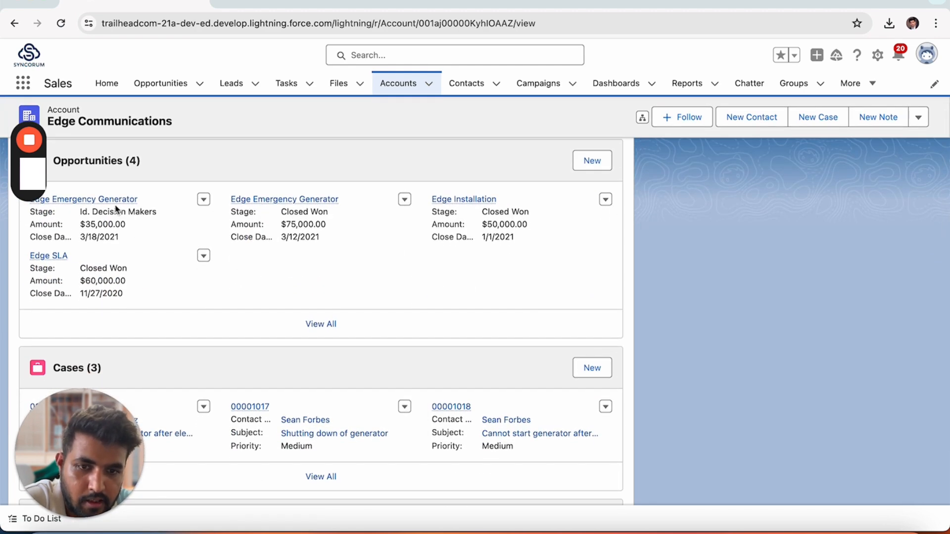
{"action": "mouse_move", "coordinate": [114, 200]}
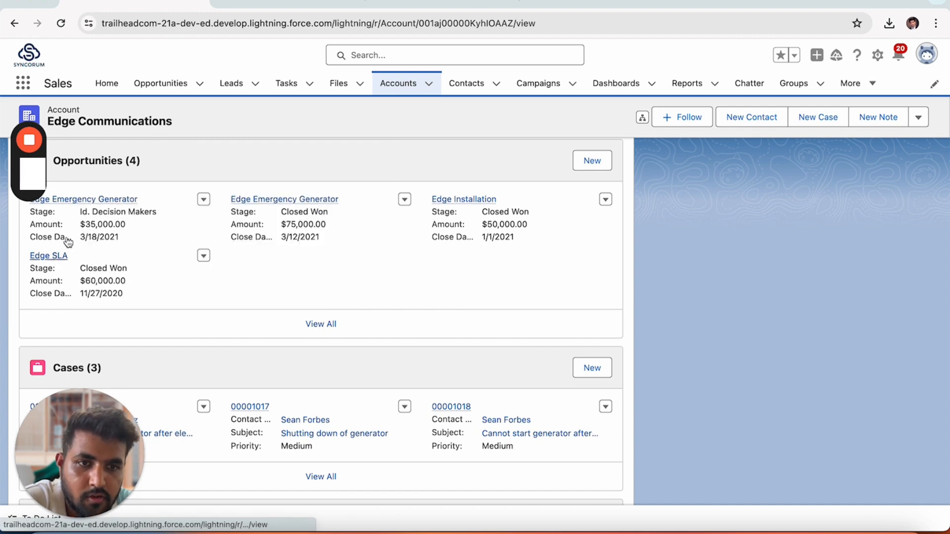
{"action": "left_click", "coordinate": [272, 2]}
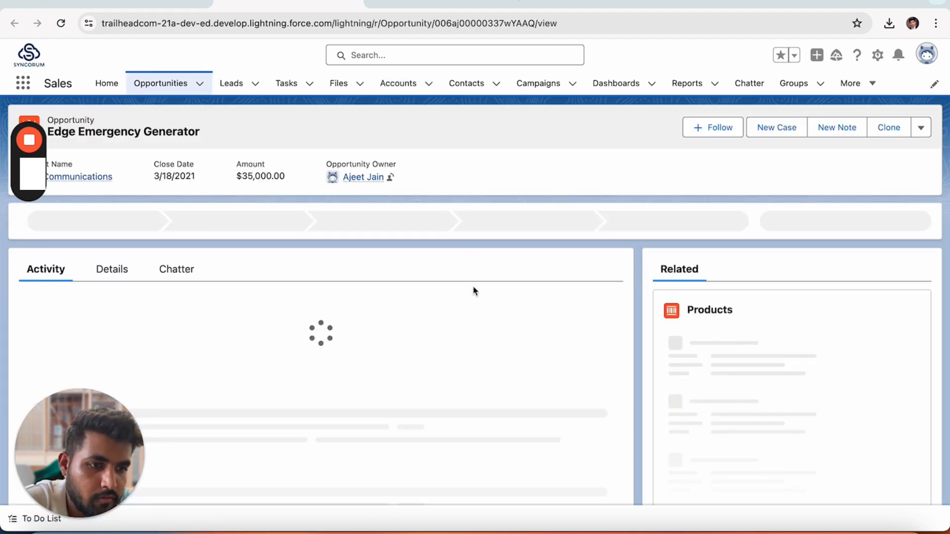
{"action": "left_click", "coordinate": [430, 9]}
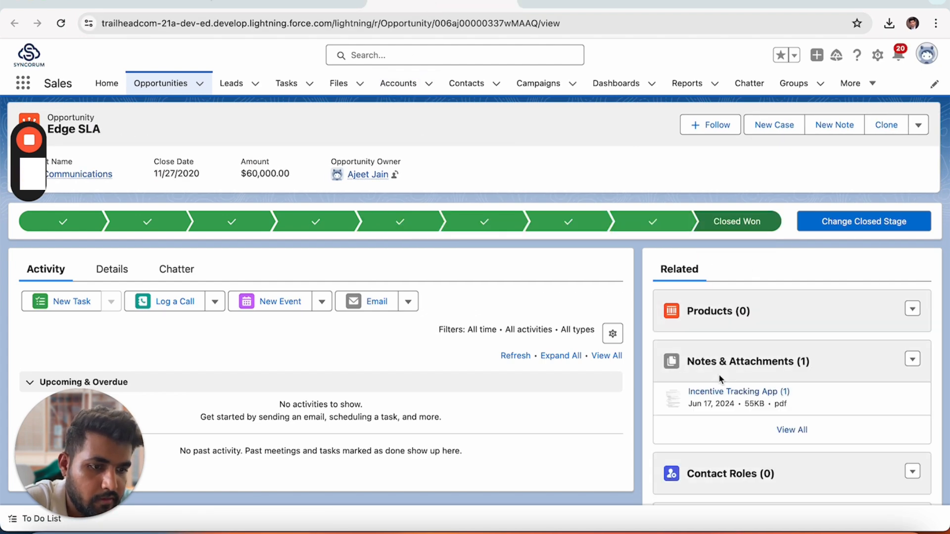
{"action": "left_click", "coordinate": [130, 6]}
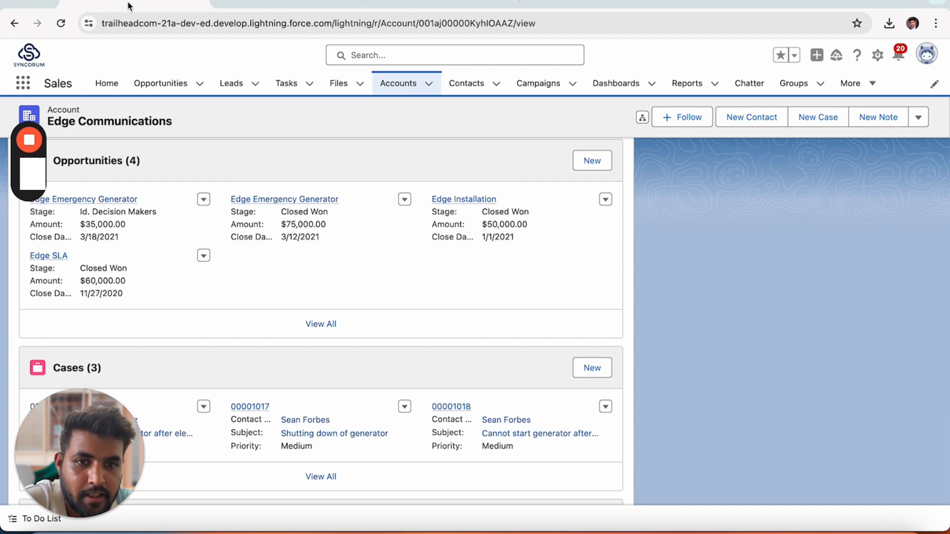
{"action": "scroll", "coordinate": [320, 320], "scroll_direction": "up", "scroll_amount": 8}
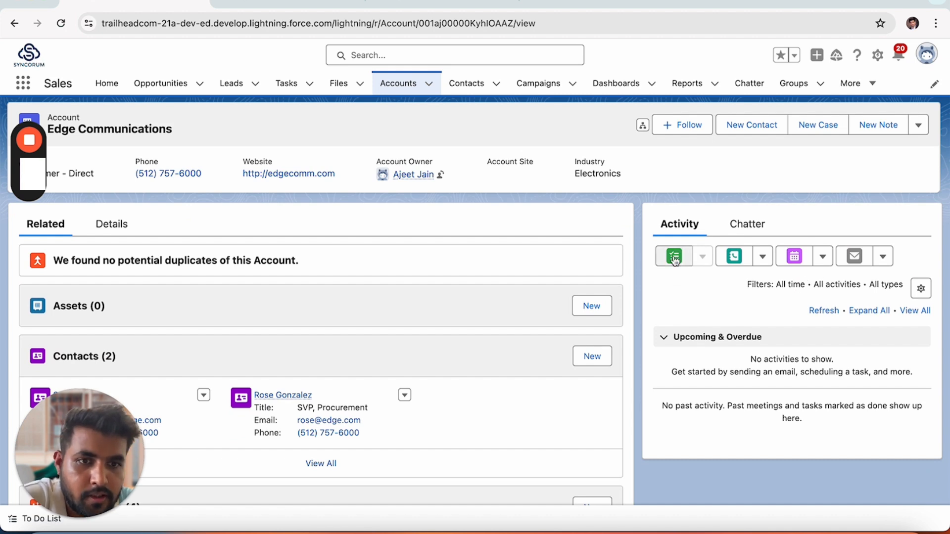
Step: Open Salesforce Setup and find the Flows page by searching for "flow"
{"action": "left_click", "coordinate": [875, 58]}
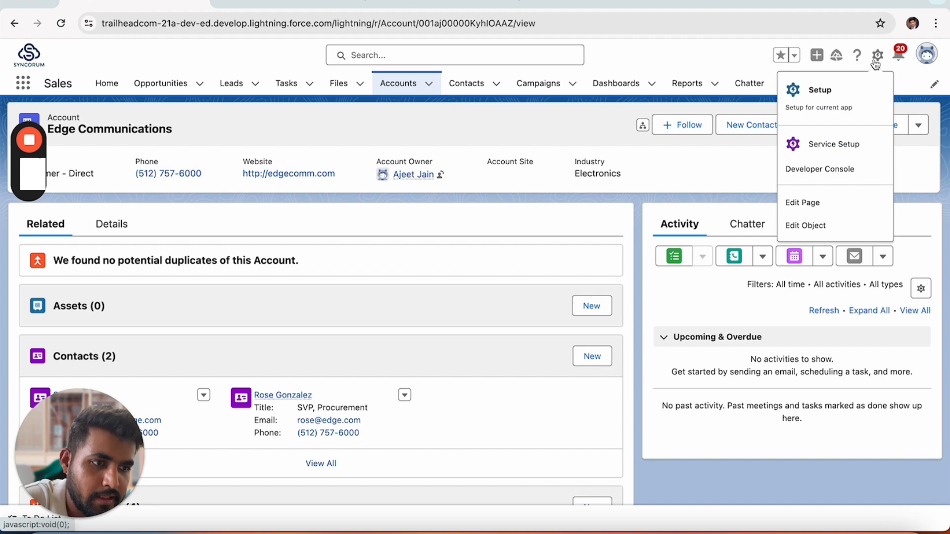
{"action": "left_click", "coordinate": [844, 120]}
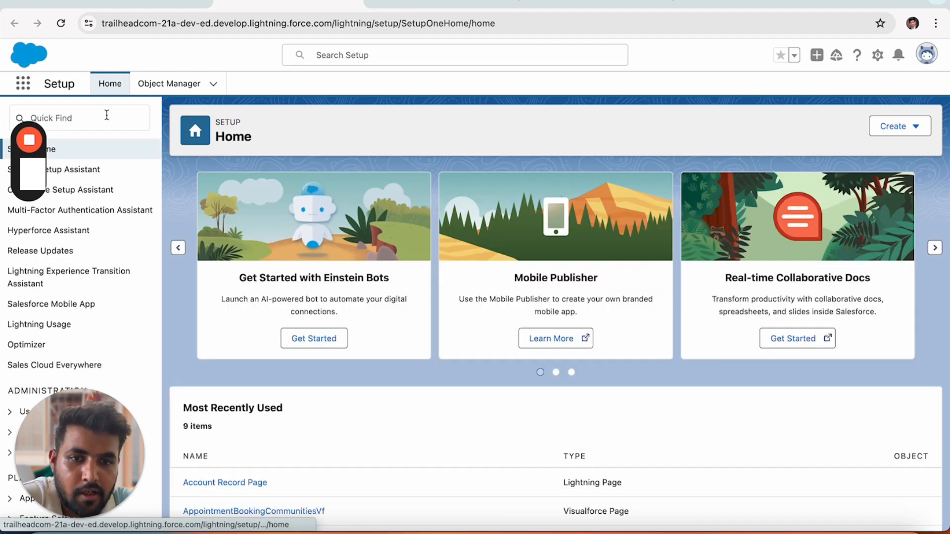
{"action": "left_click", "coordinate": [101, 115]}
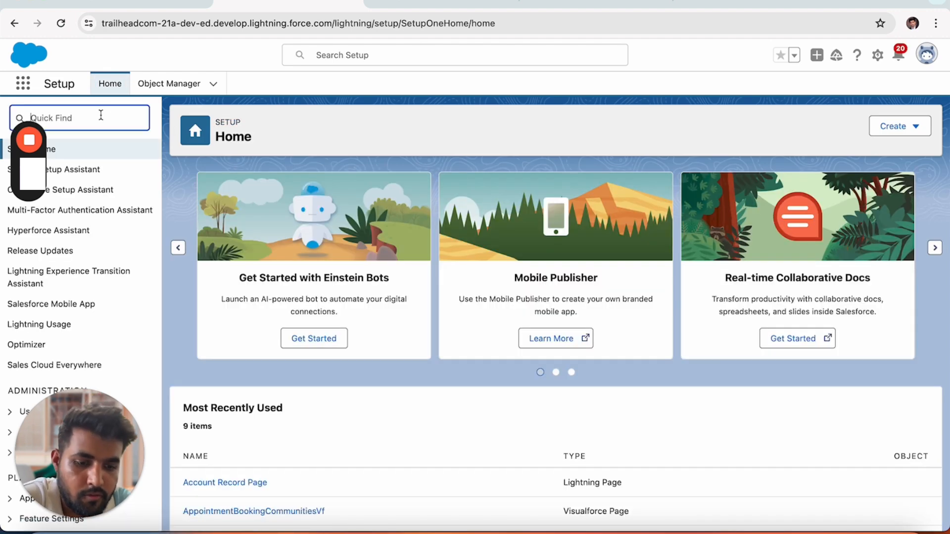
{"action": "type", "text": "flow"}
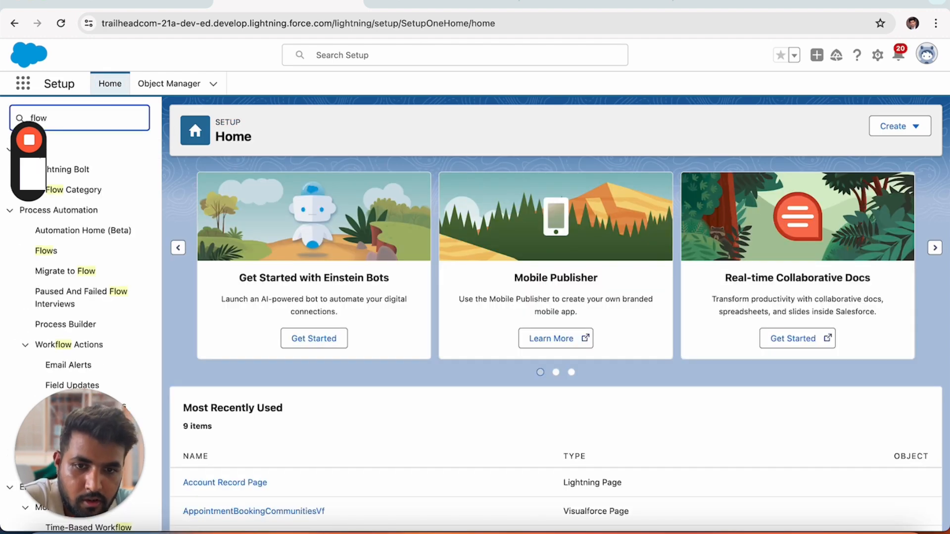
{"action": "left_click", "coordinate": [54, 253]}
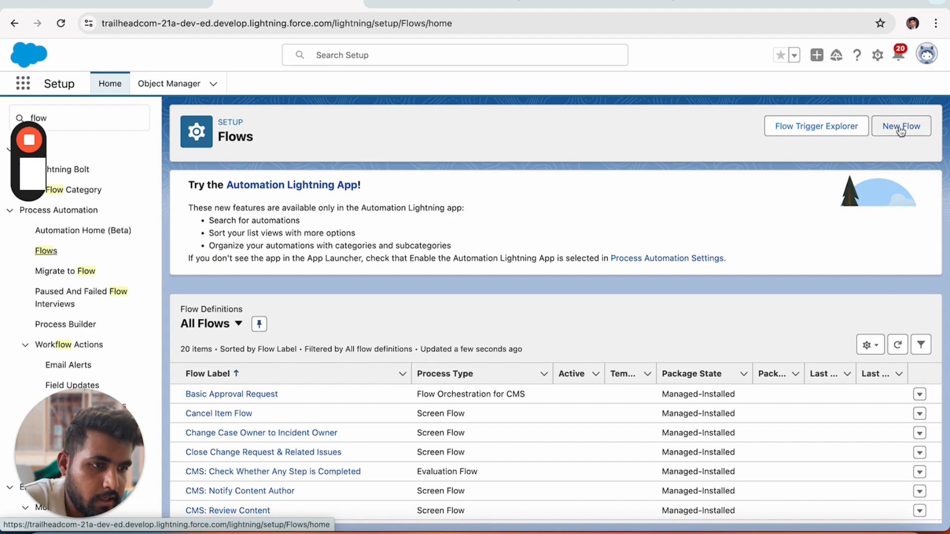
Step: Create a new flow from scratch with the Screen Flow type
{"action": "left_click", "coordinate": [899, 127]}
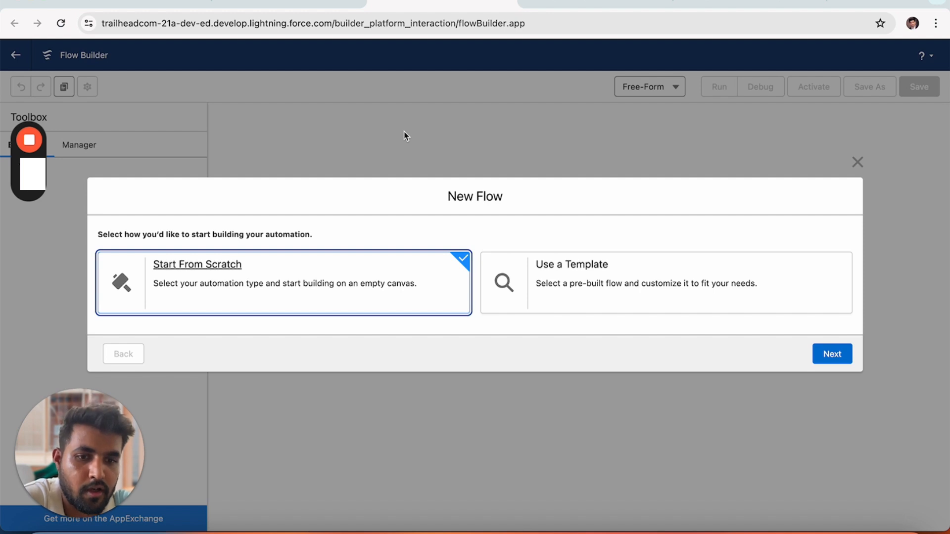
{"action": "left_click", "coordinate": [847, 353]}
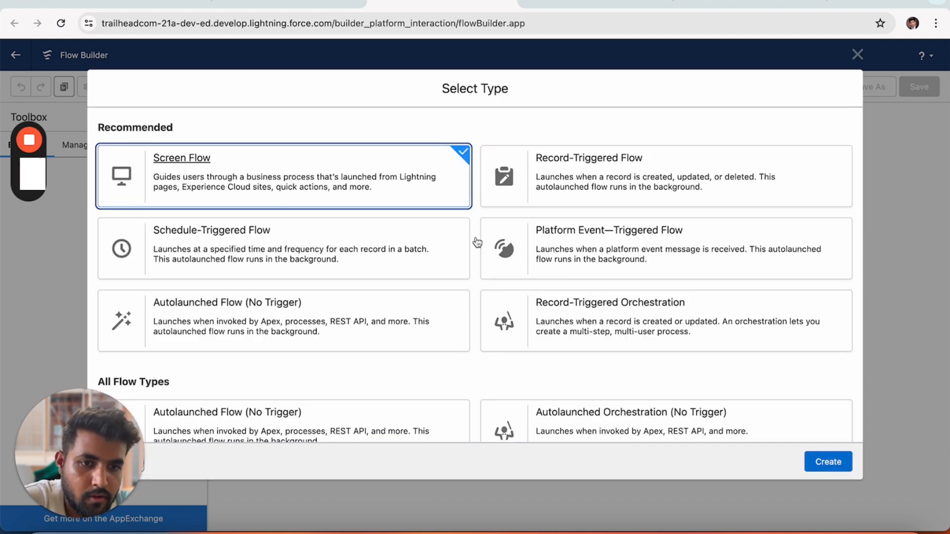
{"action": "left_click", "coordinate": [834, 467]}
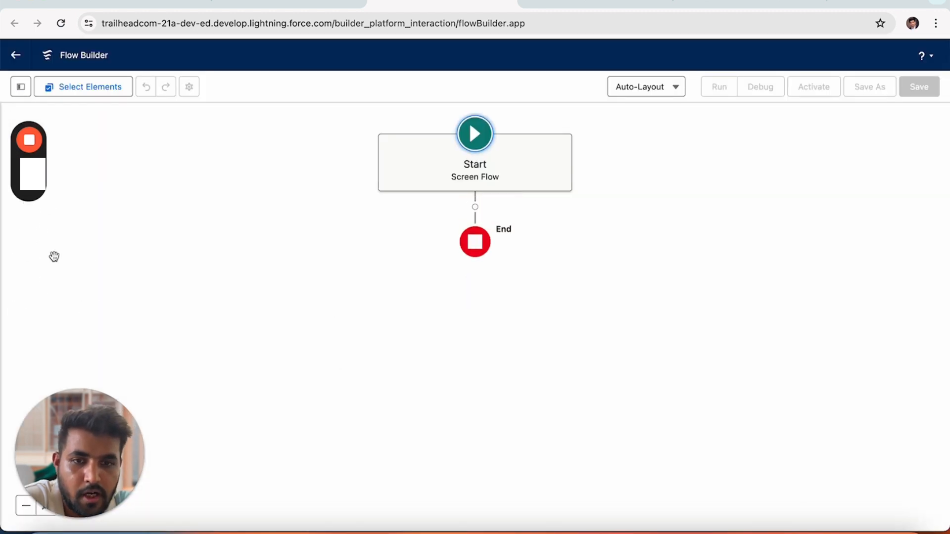
Step: Create a Text variable resource with the API name recordId and make it available for input
{"action": "left_click", "coordinate": [22, 85]}
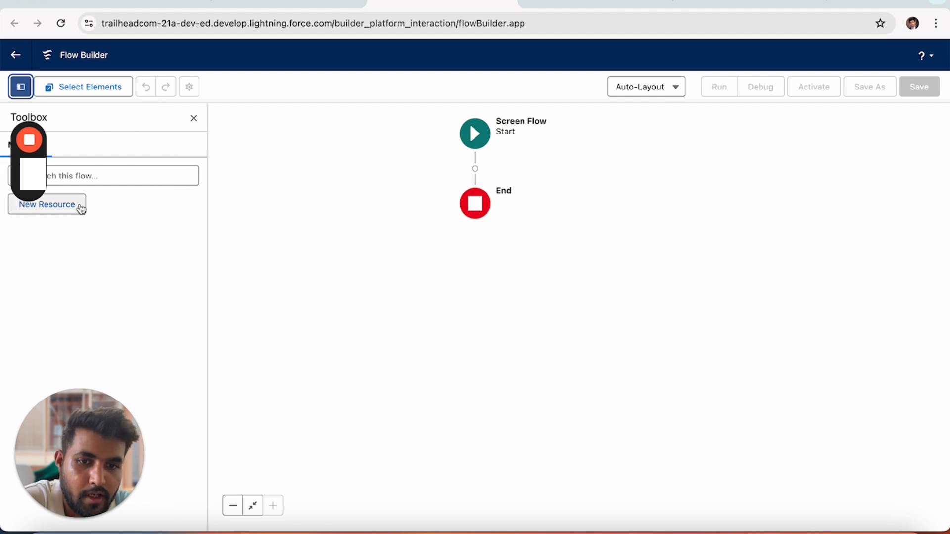
{"action": "left_click", "coordinate": [76, 206]}
{"action": "left_click", "coordinate": [435, 233]}
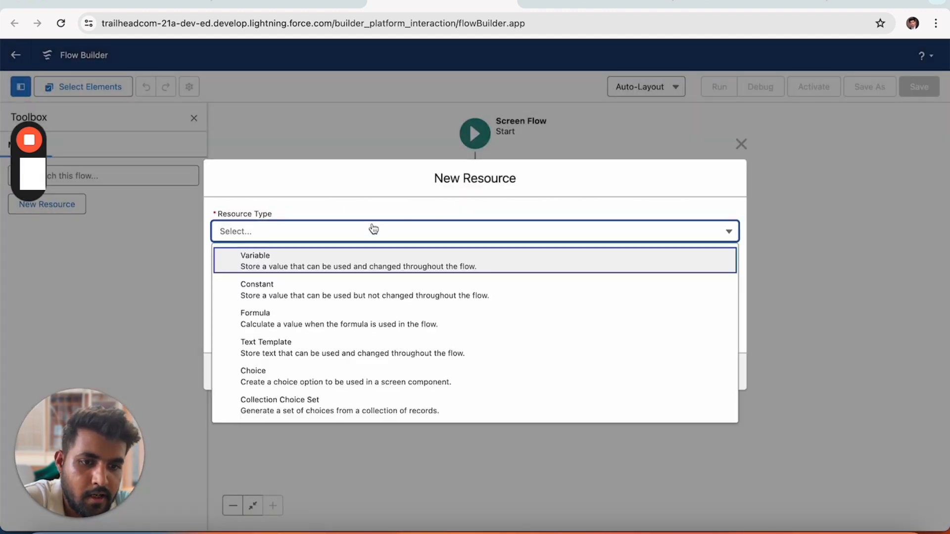
{"action": "left_click", "coordinate": [307, 261]}
{"action": "type", "text": "recordId"}
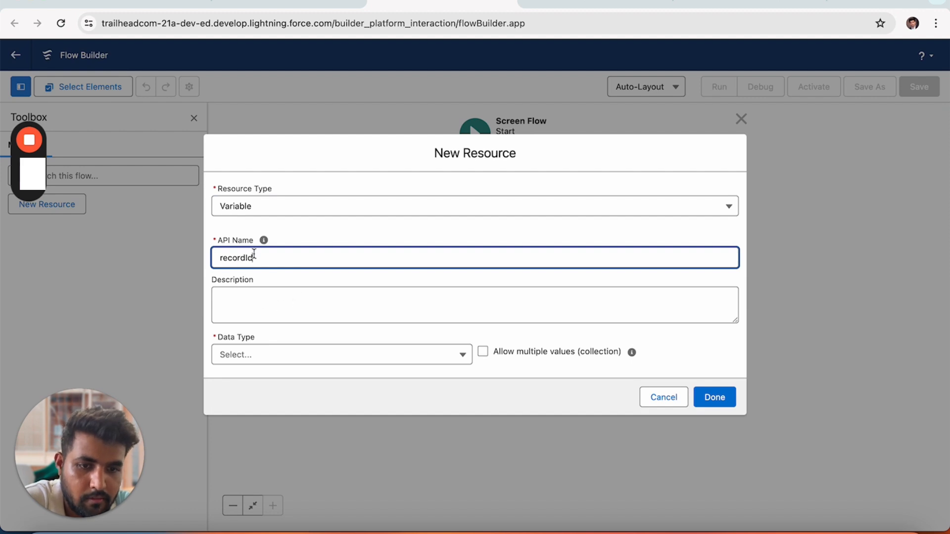
{"action": "left_click", "coordinate": [276, 357]}
{"action": "left_click", "coordinate": [257, 182]}
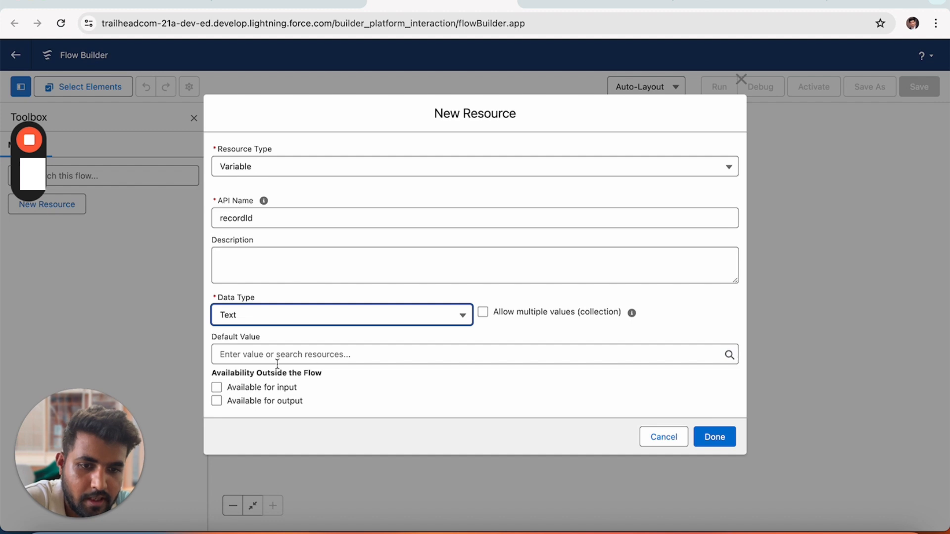
{"action": "left_click", "coordinate": [217, 387]}
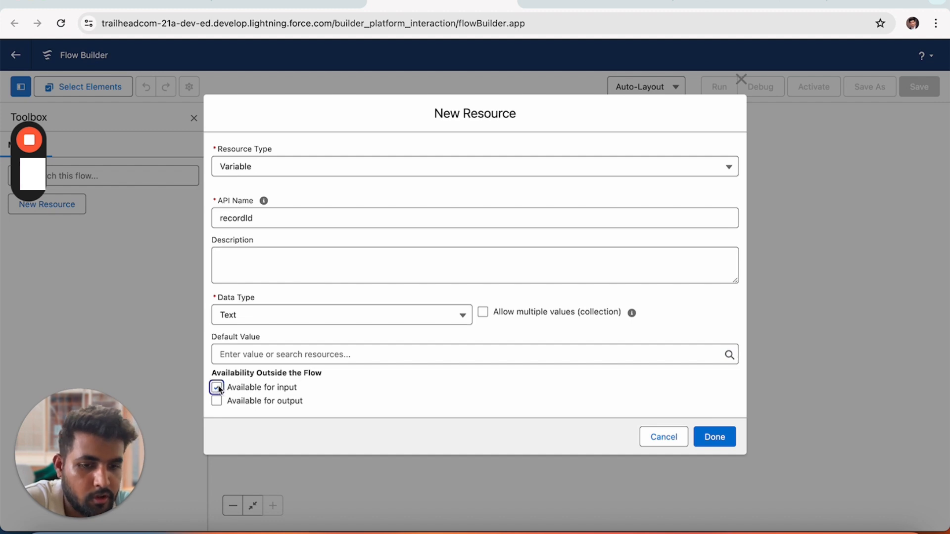
{"action": "left_click", "coordinate": [731, 441]}
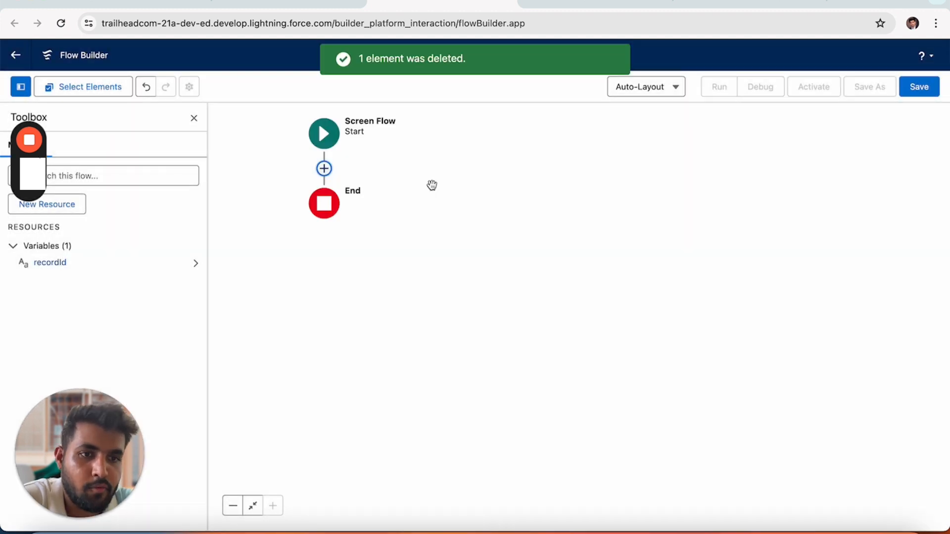
Step: Add a Get Records element after the start, labelled "Get Related Opps", that retrieves the Opportunity object
{"action": "left_click", "coordinate": [324, 168]}
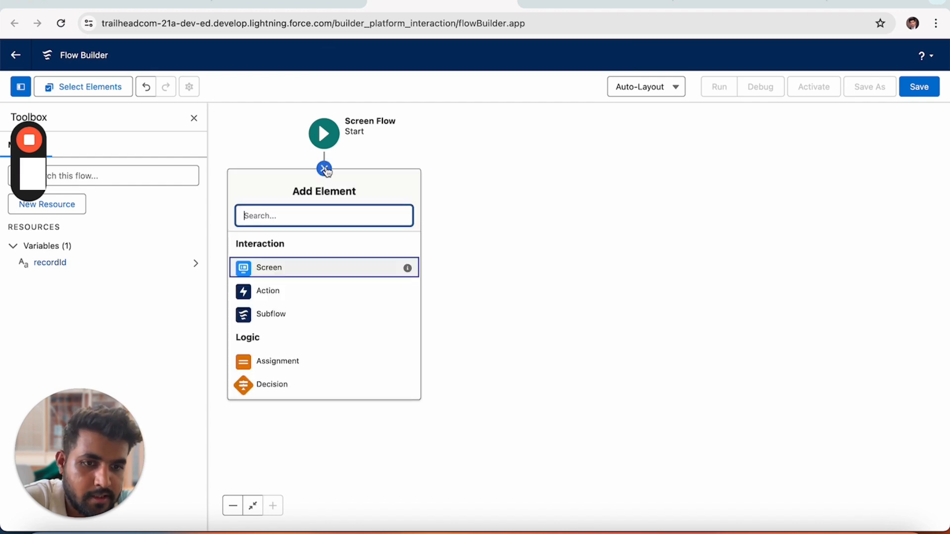
{"action": "type", "text": "get"}
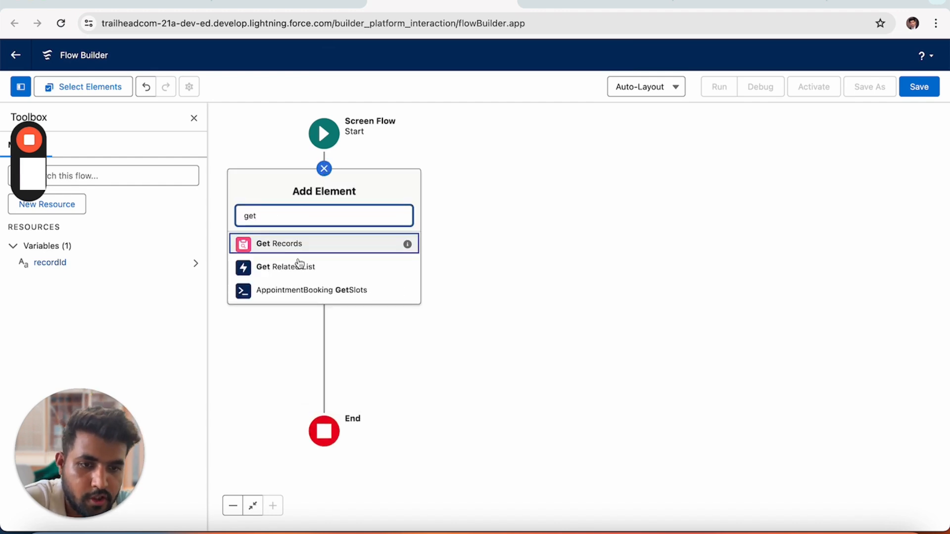
{"action": "left_click", "coordinate": [289, 244]}
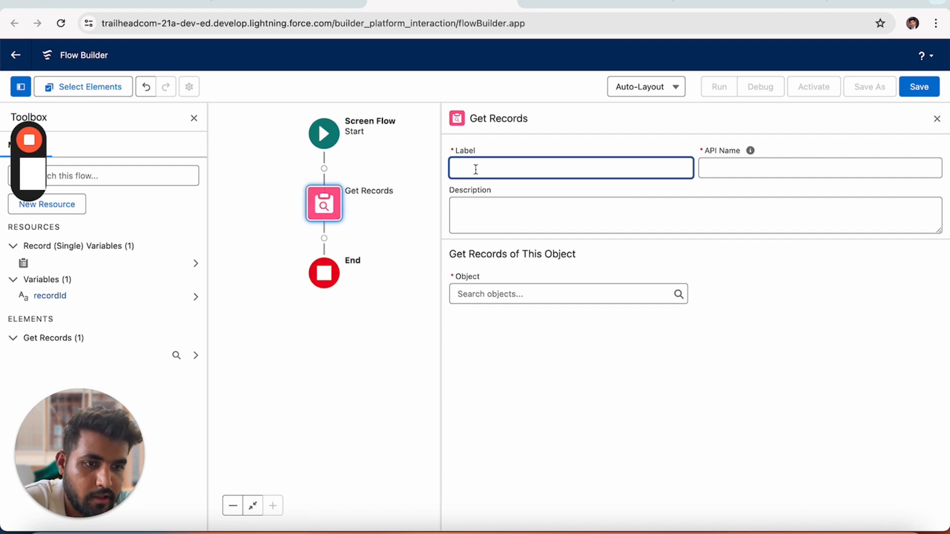
{"action": "type", "text": "Get Related "}
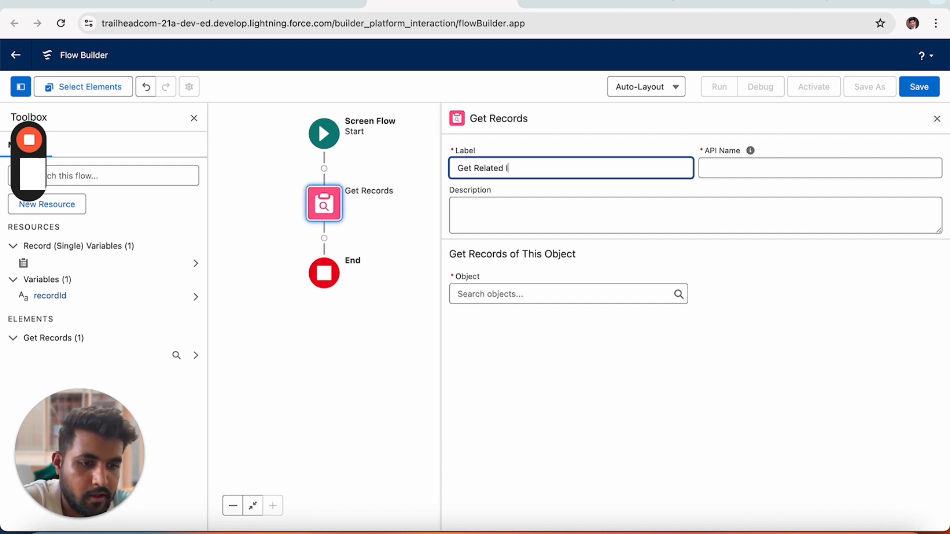
{"action": "type", "text": "Opps"}
{"action": "left_click", "coordinate": [751, 150]}
{"action": "left_click", "coordinate": [509, 296]}
{"action": "type", "text": "oppo"}
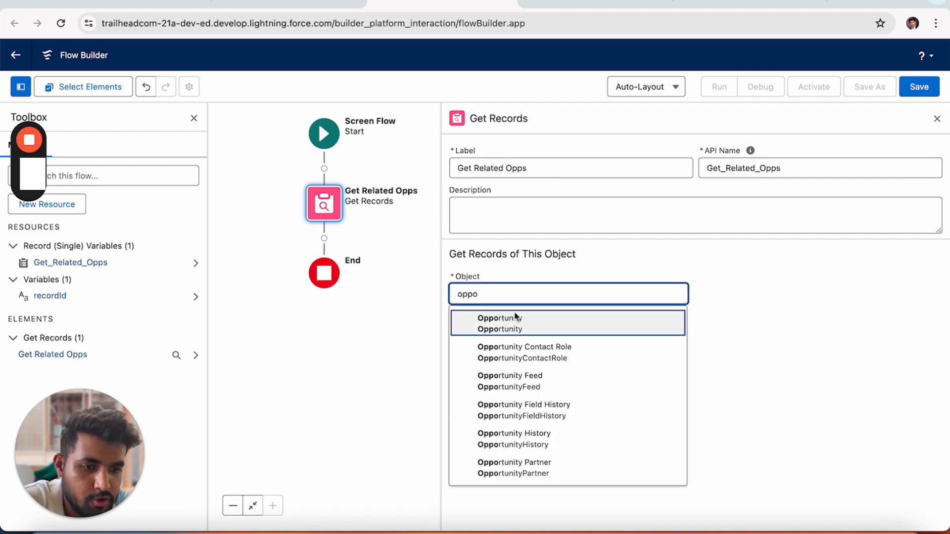
{"action": "left_click", "coordinate": [511, 329]}
Step: Filter the opportunities to AccountId Equals recordId and store all records
{"action": "left_click", "coordinate": [540, 418]}
{"action": "type", "text": "acco"}
{"action": "left_click", "coordinate": [555, 391]}
{"action": "left_click", "coordinate": [769, 418]}
{"action": "type", "text": "rec"}
{"action": "left_click", "coordinate": [811, 395]}
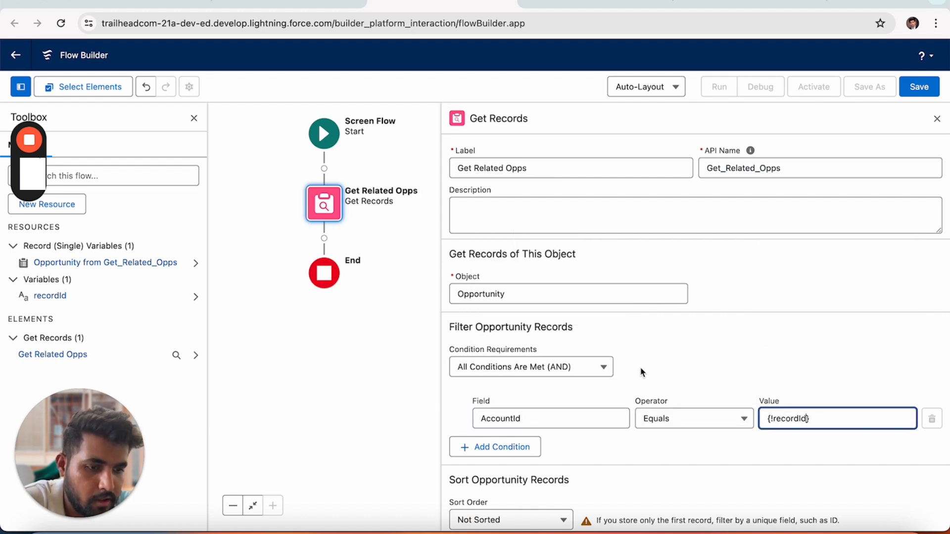
{"action": "scroll", "coordinate": [640, 372], "scroll_direction": "down", "scroll_amount": 3}
{"action": "left_click", "coordinate": [457, 458]}
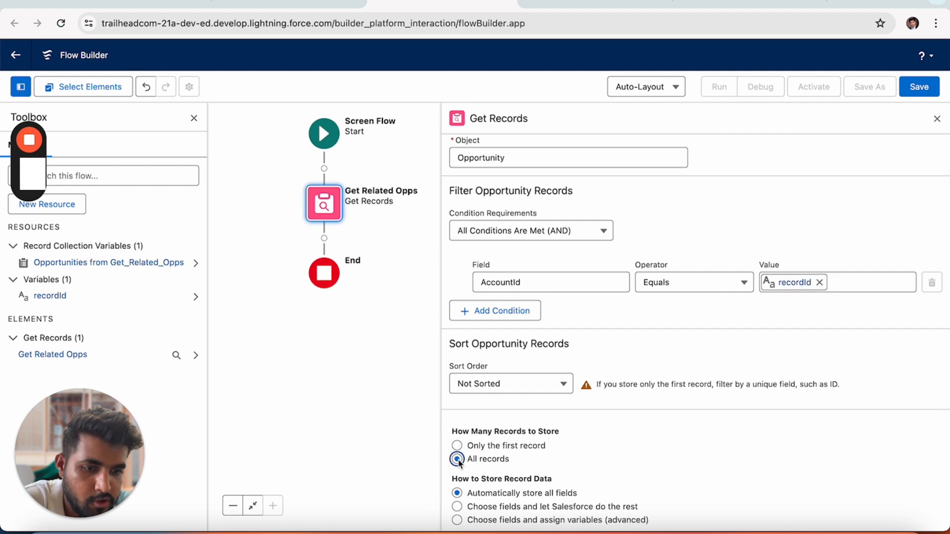
Step: Add a Loop element after Get Related Opps and label it "Iterate over Opps"
{"action": "left_click", "coordinate": [324, 238]}
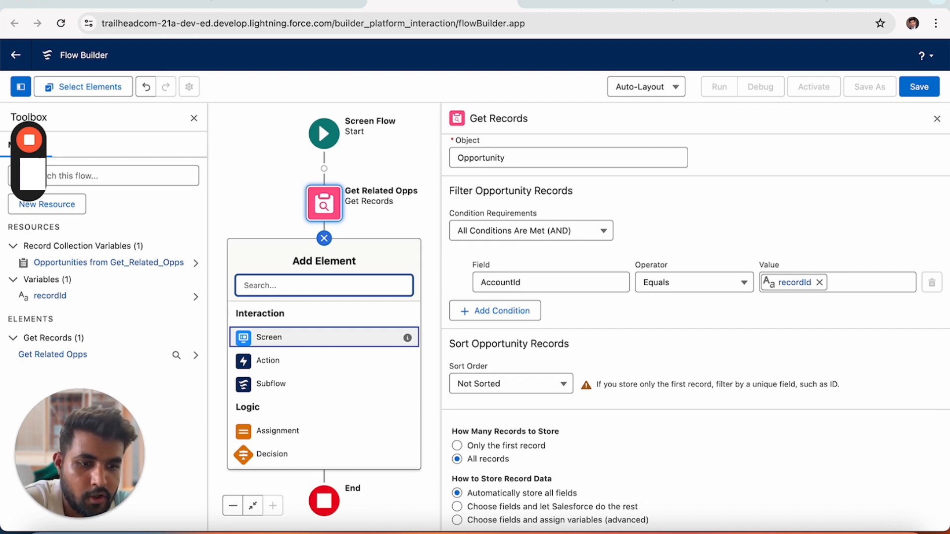
{"action": "type", "text": "loo"}
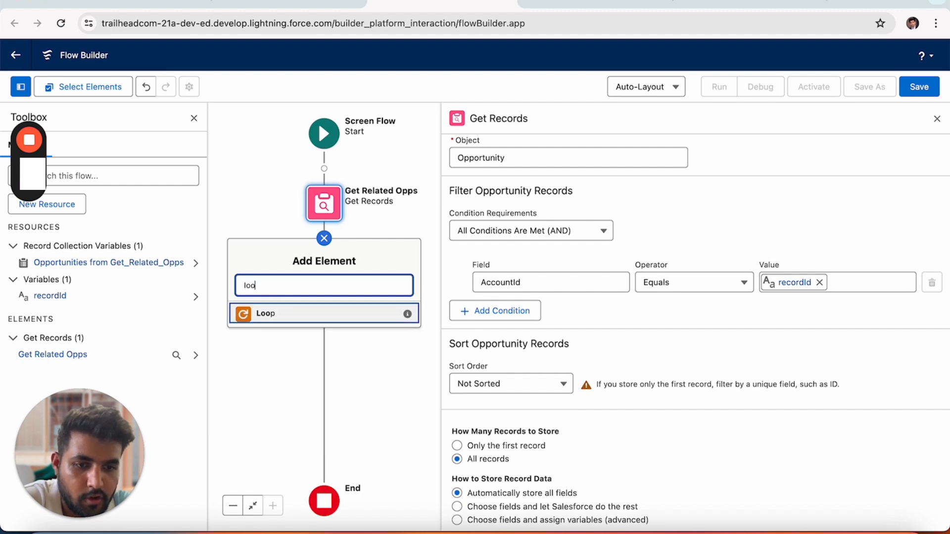
{"action": "left_click", "coordinate": [268, 313]}
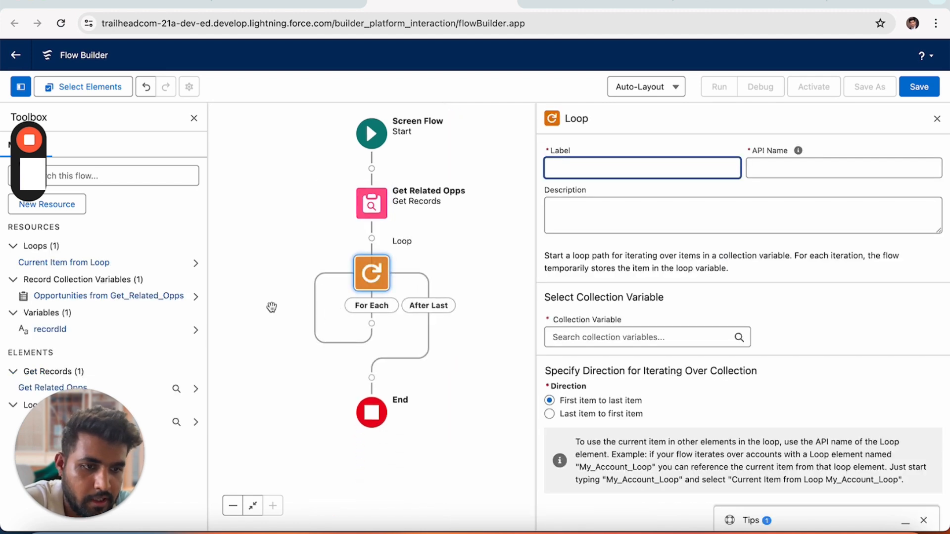
{"action": "type", "text": "Iteratve"}
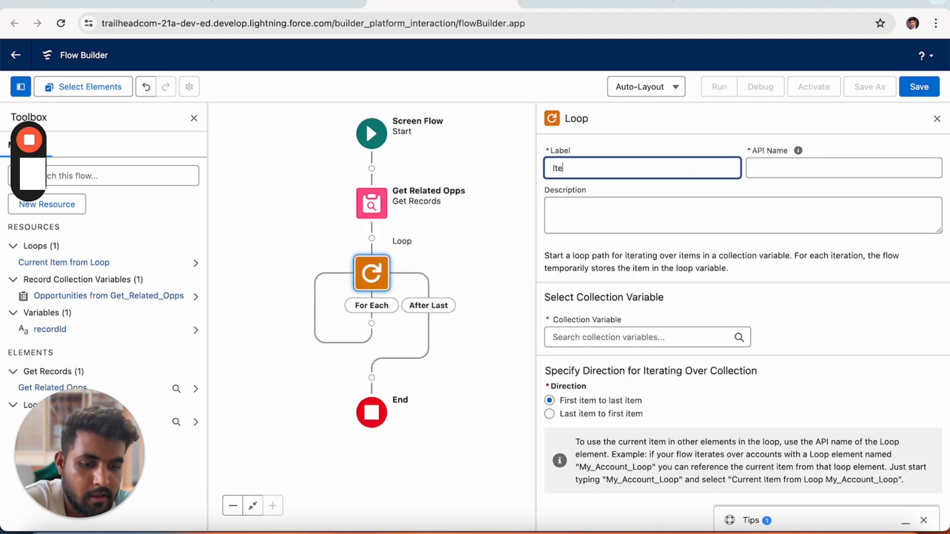
{"action": "key", "text": "BackSpace"}
{"action": "key", "text": "BackSpace"}
{"action": "key", "text": "BackSpace"}
{"action": "type", "text": "e over Opps"}
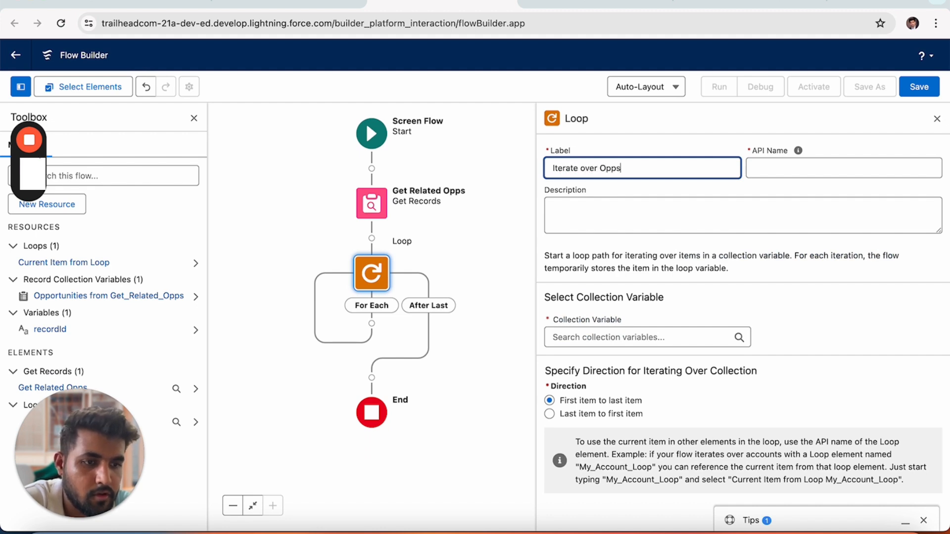
{"action": "key", "text": "Tab"}
Step: Set the loop's collection variable to Opportunities from Get Related Opps and close the loop's settings
{"action": "left_click", "coordinate": [623, 336]}
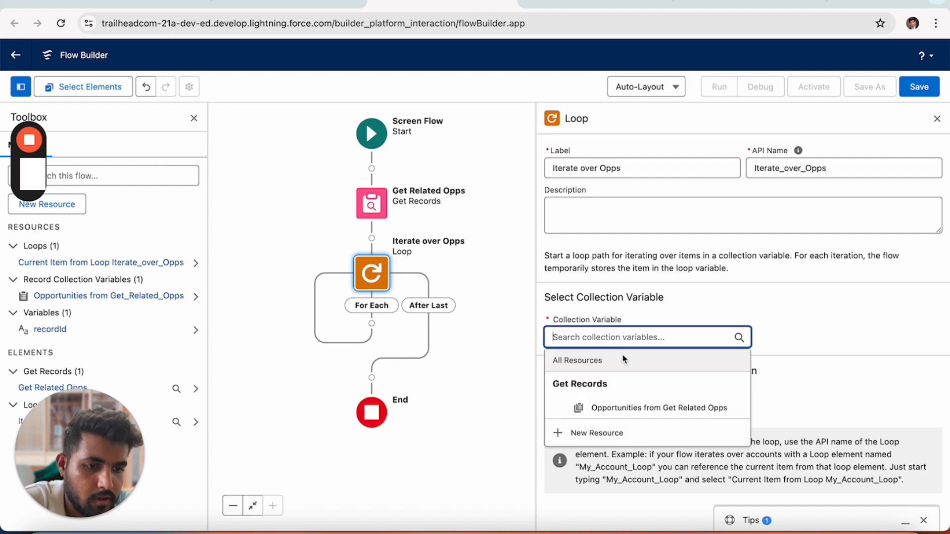
{"action": "left_click", "coordinate": [624, 406]}
{"action": "left_click", "coordinate": [490, 324]}
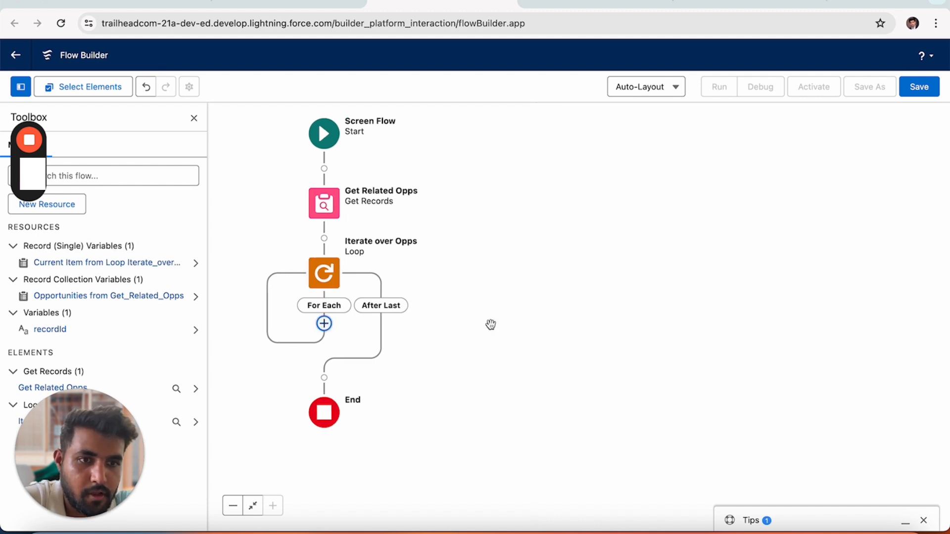
Step: Add an Assignment element on the For Each path of the Iterate over Opps loop and label it "Add Opp ids"
{"action": "left_click", "coordinate": [324, 323]}
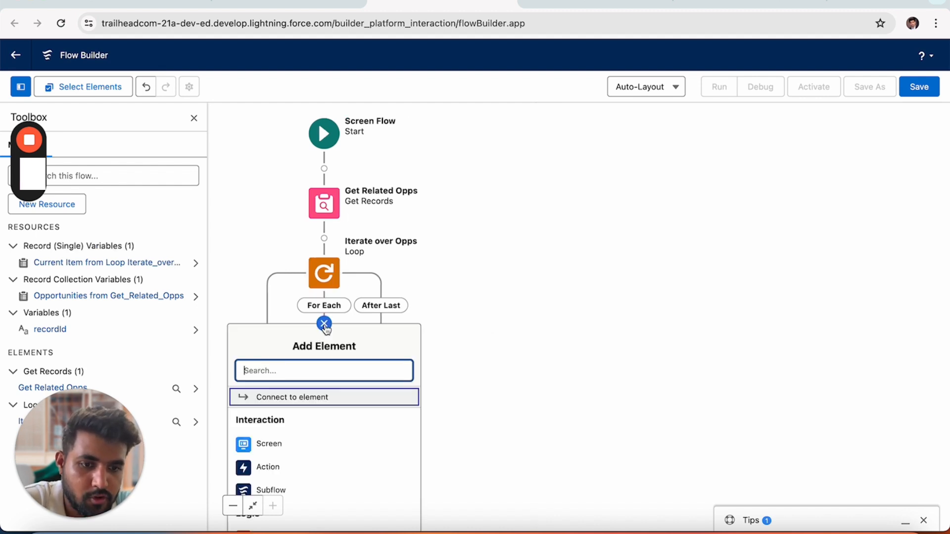
{"action": "type", "text": "ass"}
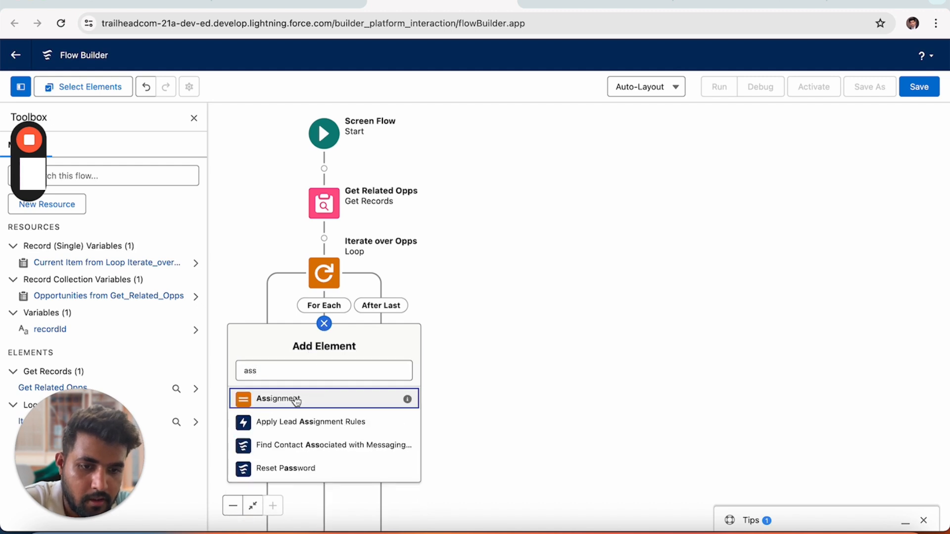
{"action": "left_click", "coordinate": [295, 398]}
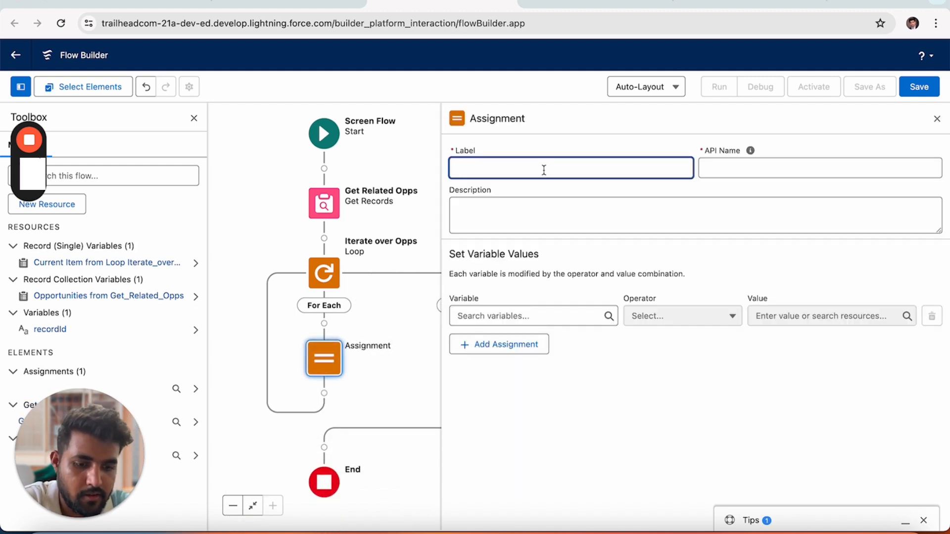
{"action": "type", "text": "Create"}
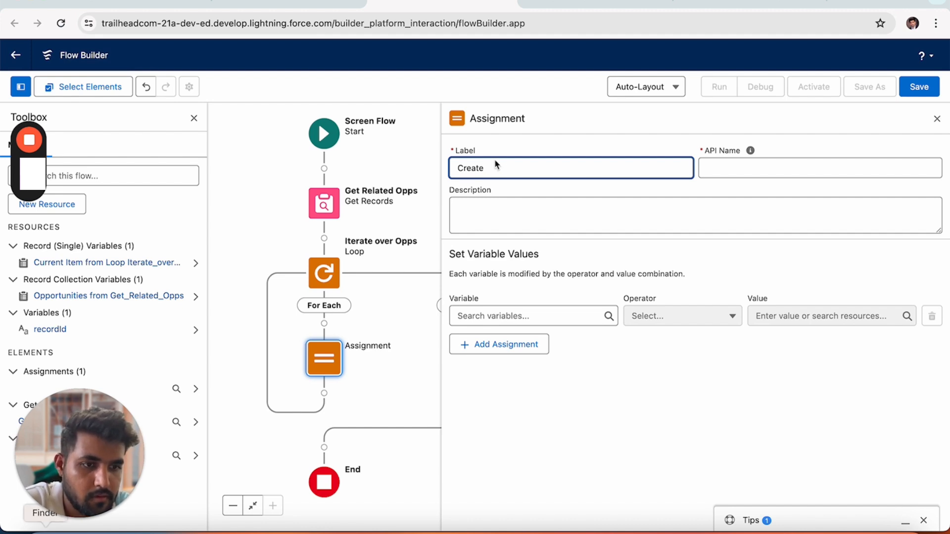
{"action": "key", "text": "BackSpace"}
{"action": "key", "text": "BackSpace"}
{"action": "key", "text": "BackSpace"}
{"action": "key", "text": "BackSpace"}
{"action": "key", "text": "BackSpace"}
{"action": "key", "text": "BackSpace"}
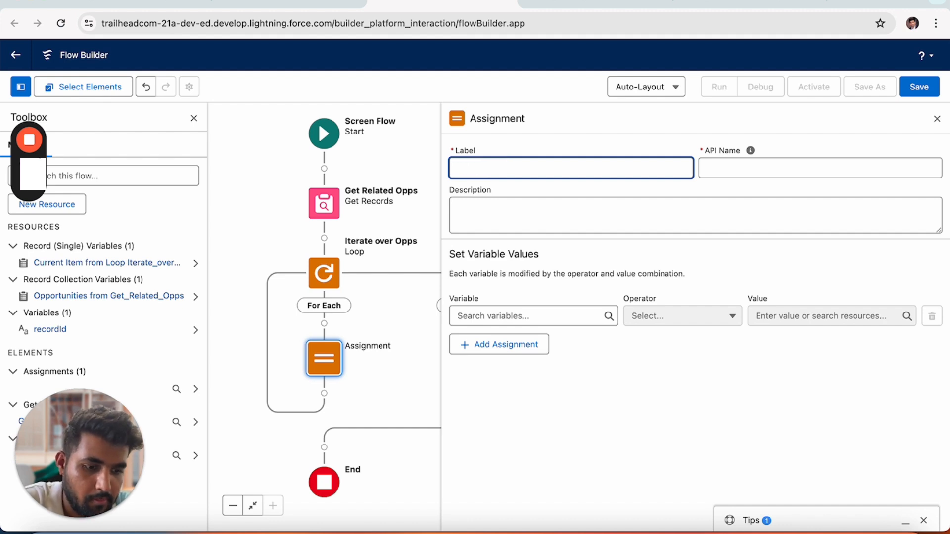
{"action": "type", "text": "Add "}
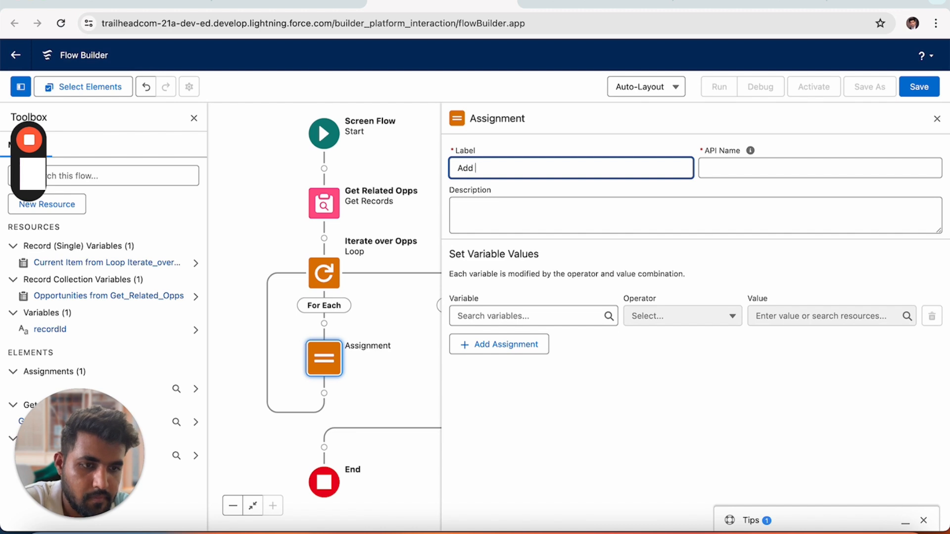
{"action": "type", "text": "Oppsids"}
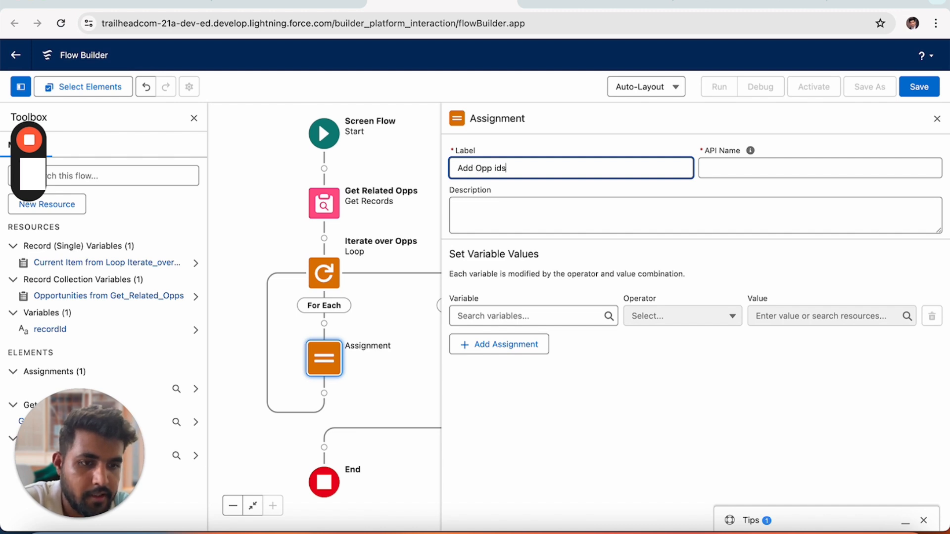
{"action": "key", "text": "Tab"}
Step: Create a Text collection variable named oppIds that allows multiple values and use it as the assignment's variable
{"action": "left_click", "coordinate": [508, 317]}
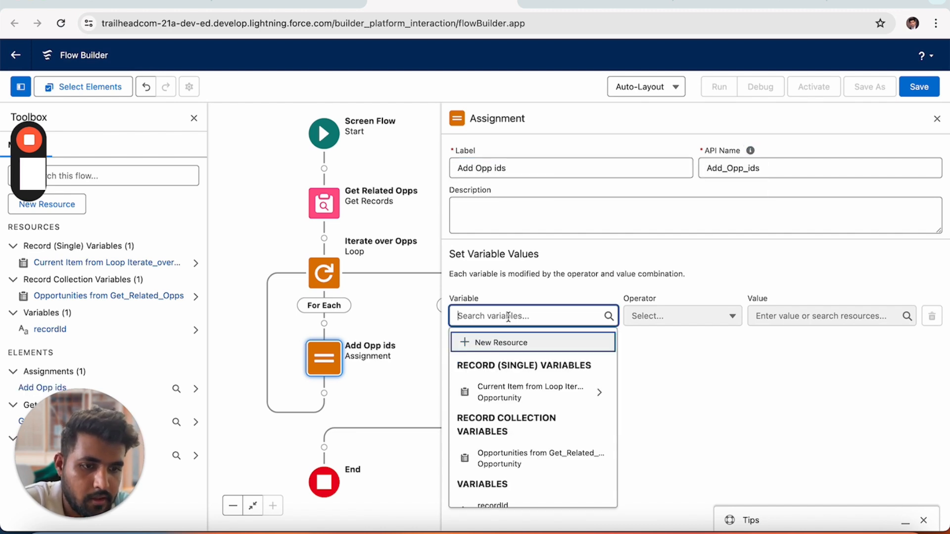
{"action": "left_click", "coordinate": [502, 343]}
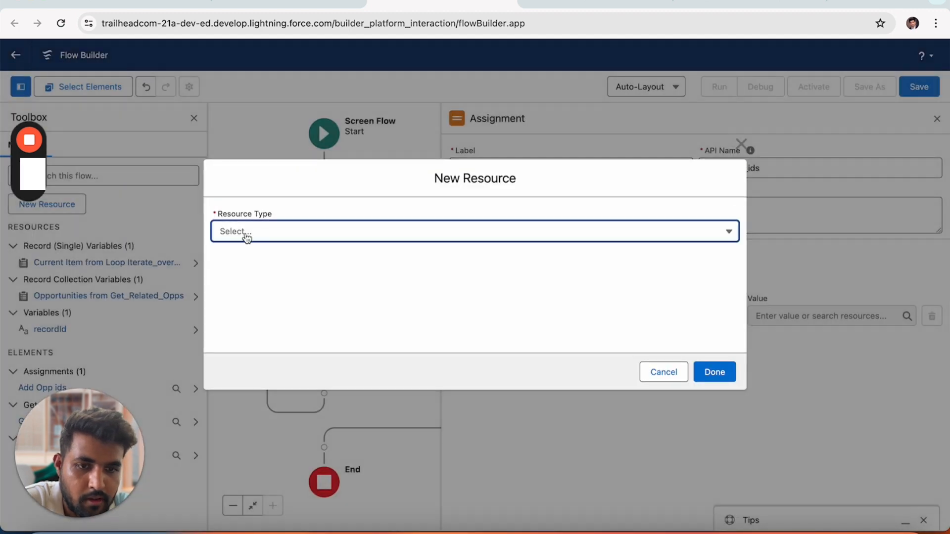
{"action": "left_click", "coordinate": [245, 236]}
{"action": "left_click", "coordinate": [249, 270]}
{"action": "left_click", "coordinate": [269, 251]}
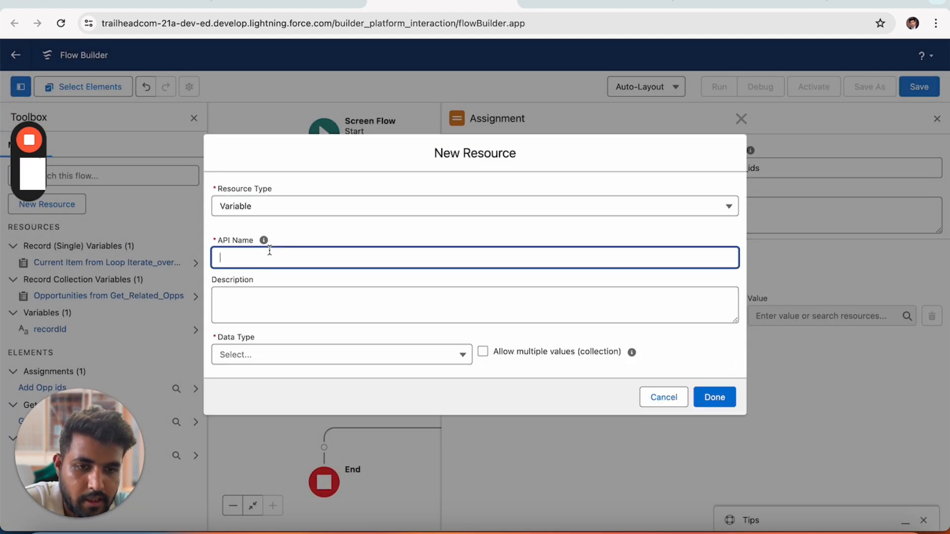
{"action": "type", "text": "oppIds"}
{"action": "left_click", "coordinate": [276, 363]}
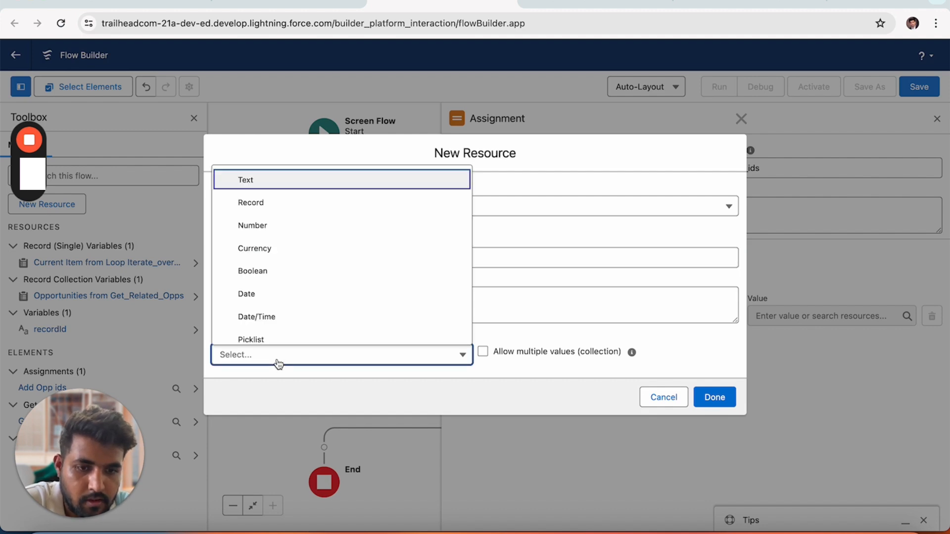
{"action": "left_click", "coordinate": [258, 188]}
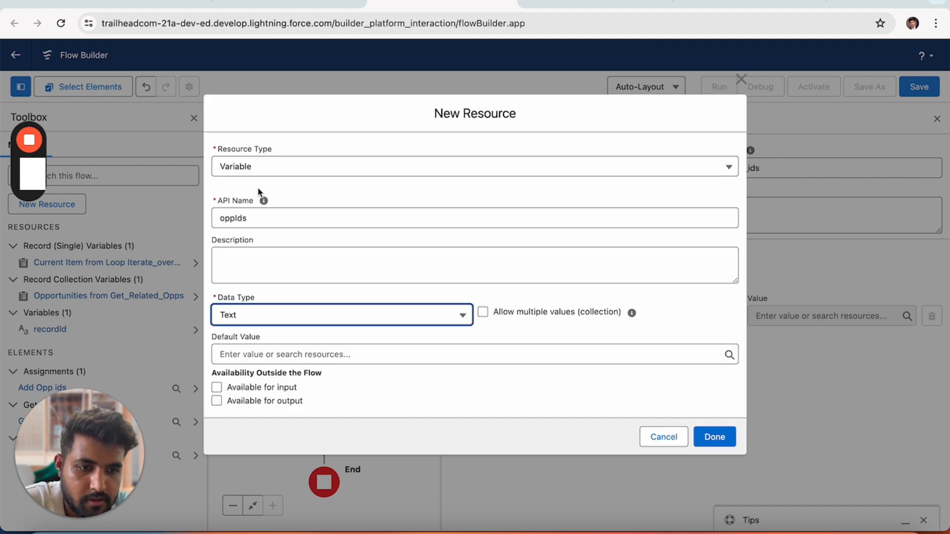
{"action": "left_click", "coordinate": [483, 312]}
{"action": "left_click", "coordinate": [715, 432]}
Step: Set the assignment to Add the ID of the current item from the Iterate over Opps loop to oppIds
{"action": "left_click", "coordinate": [674, 319]}
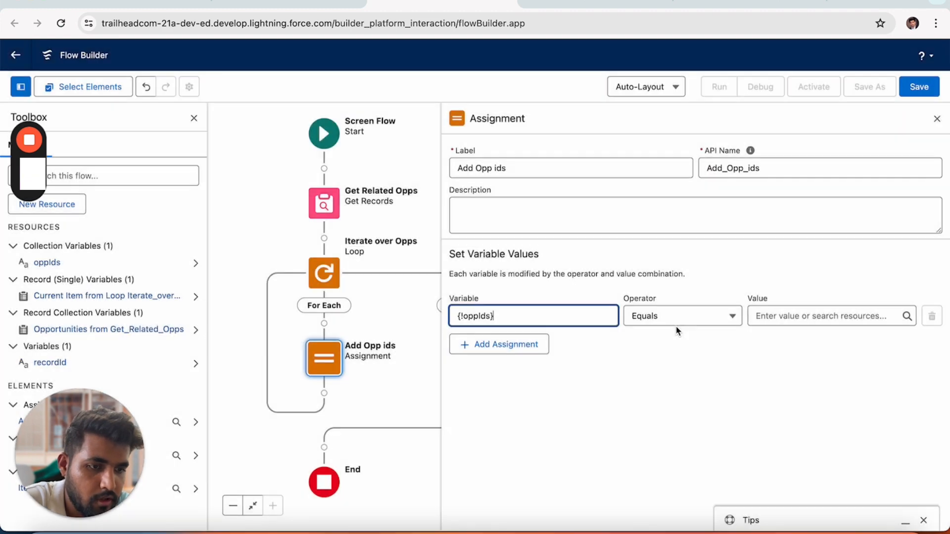
{"action": "left_click", "coordinate": [671, 365]}
{"action": "left_click", "coordinate": [786, 315]}
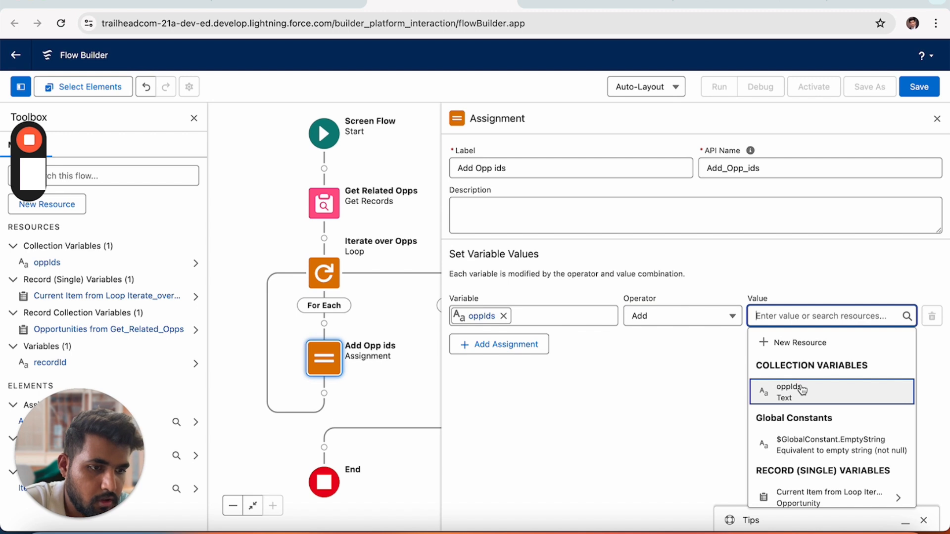
{"action": "left_click", "coordinate": [816, 498]}
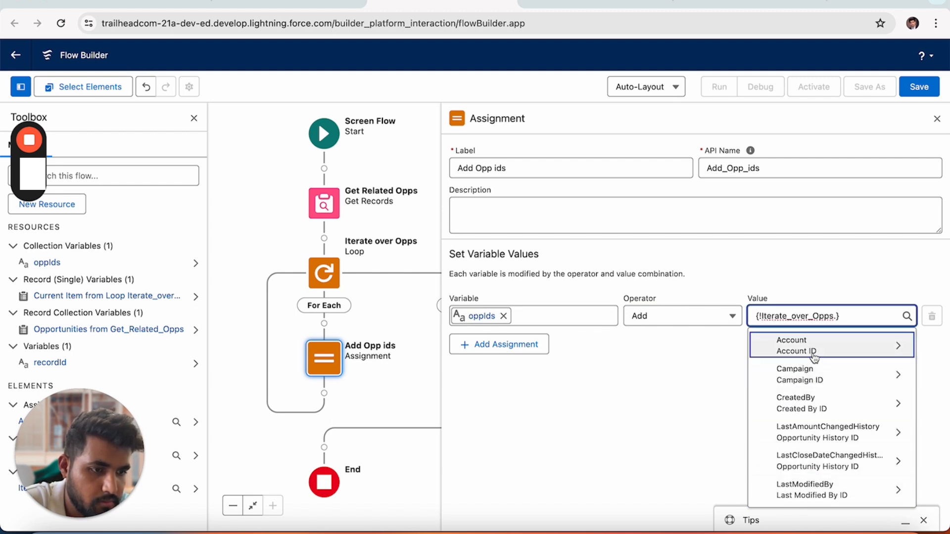
{"action": "type", "text": "opp"}
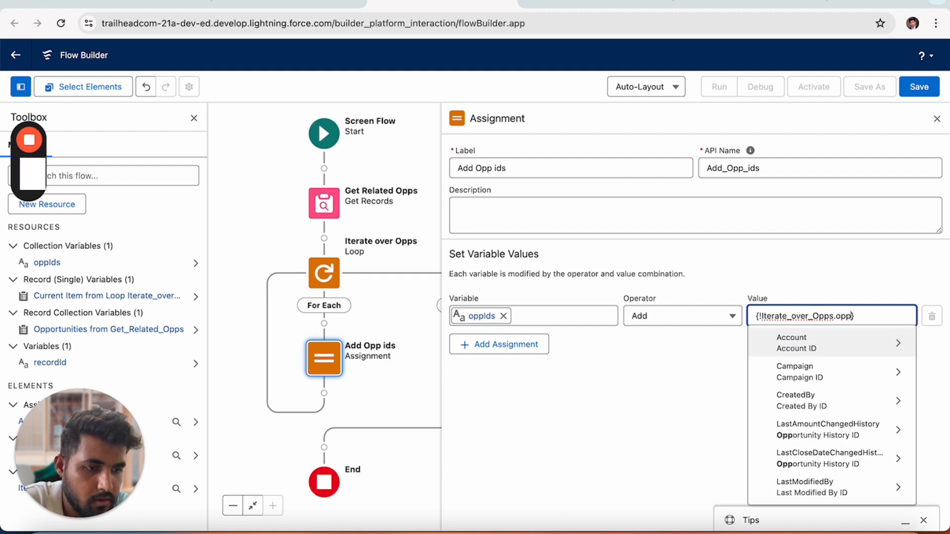
{"action": "scroll", "coordinate": [816, 460], "scroll_direction": "down", "scroll_amount": 3}
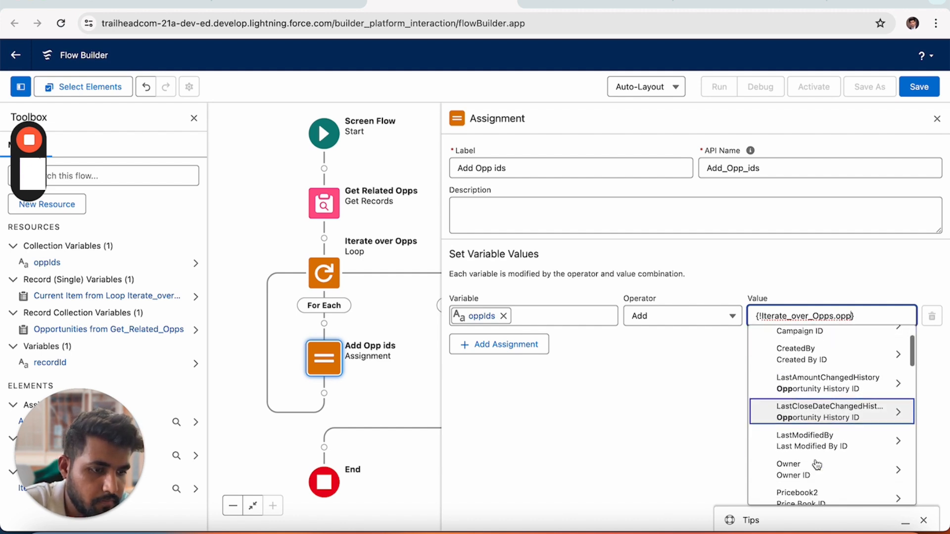
{"action": "scroll", "coordinate": [816, 463], "scroll_direction": "down", "scroll_amount": 5}
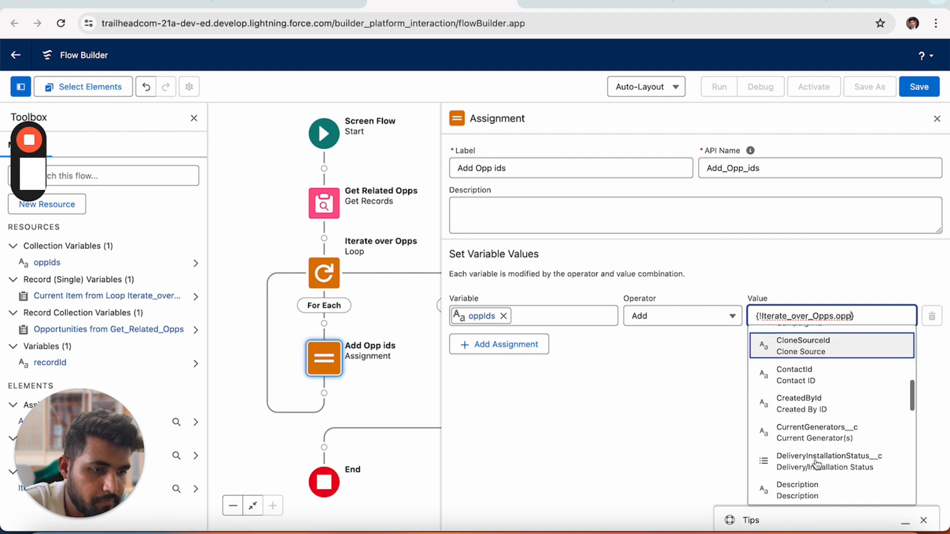
{"action": "scroll", "coordinate": [841, 461], "scroll_direction": "down", "scroll_amount": 4}
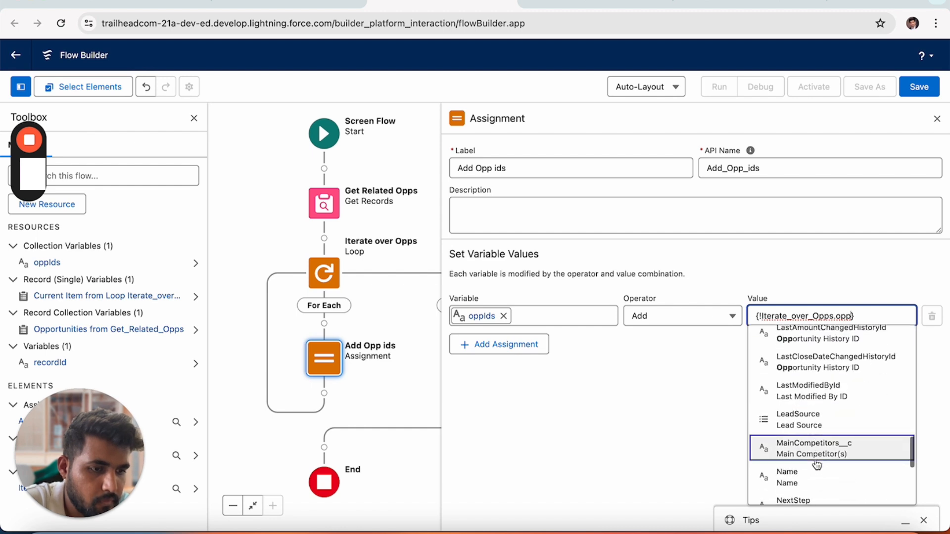
{"action": "scroll", "coordinate": [841, 459], "scroll_direction": "up", "scroll_amount": 2}
{"action": "left_click", "coordinate": [794, 373]}
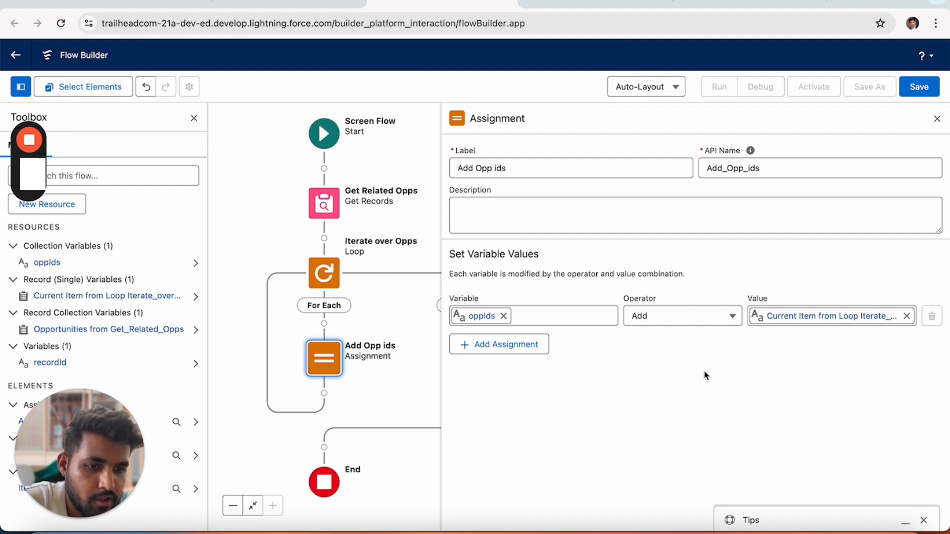
Step: Add a Get Records element after the loop, labelled "Get Related CDL", that retrieves the Content Document Link object
{"action": "scroll", "coordinate": [399, 432], "scroll_direction": "down", "scroll_amount": 2}
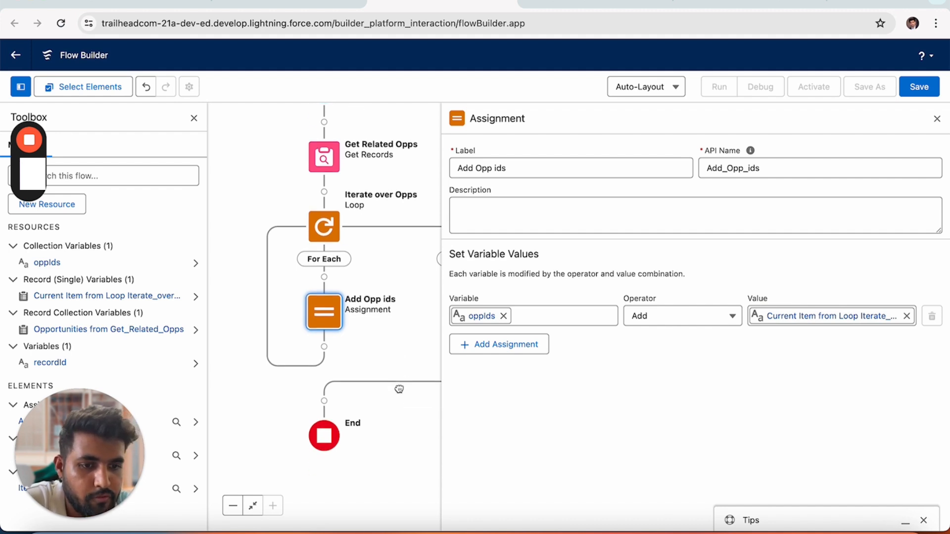
{"action": "left_click", "coordinate": [324, 401]}
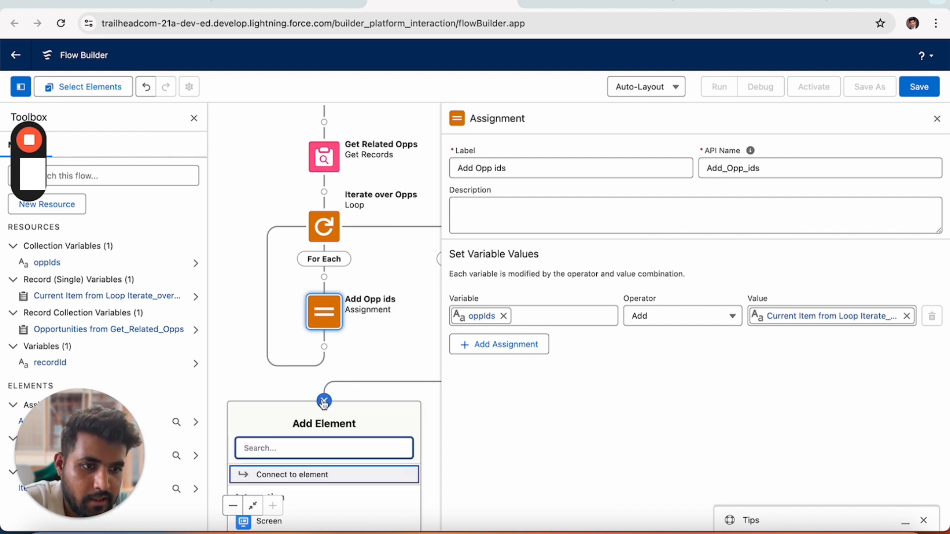
{"action": "type", "text": "get"}
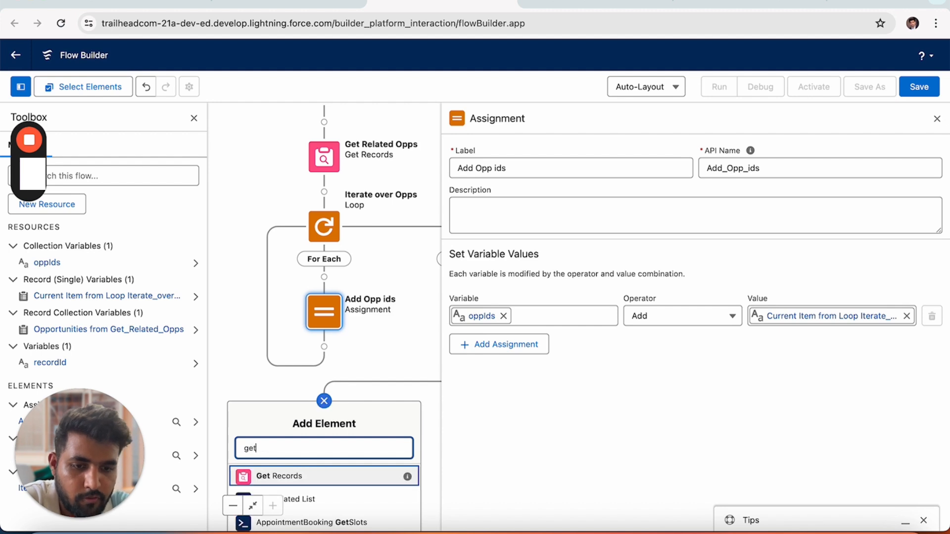
{"action": "left_click", "coordinate": [321, 476]}
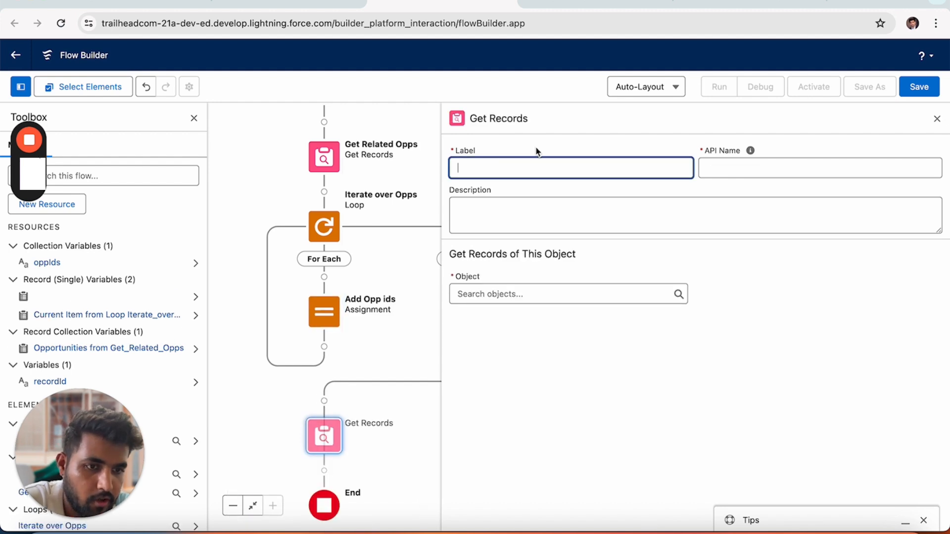
{"action": "type", "text": "Get Related CDL"}
{"action": "key", "text": "Tab"}
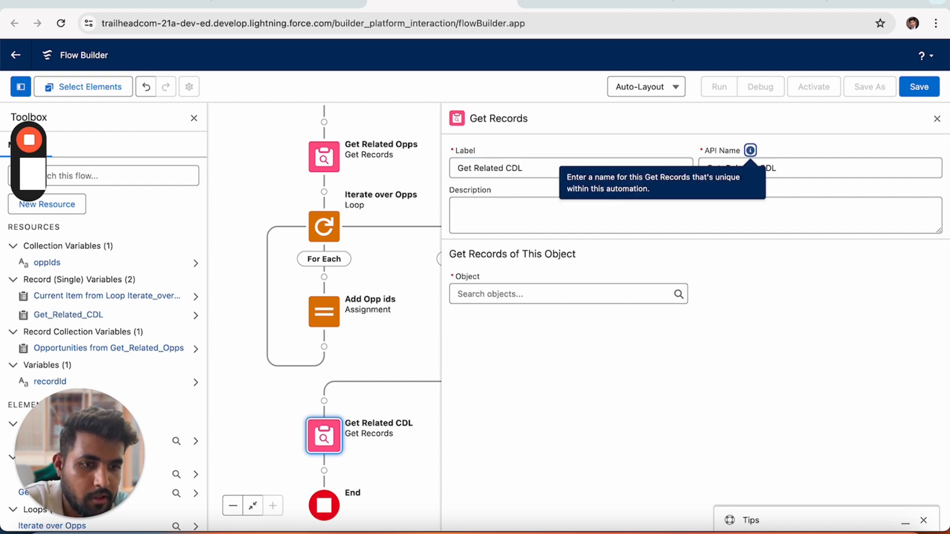
{"action": "left_click", "coordinate": [515, 293]}
{"action": "type", "text": "c"}
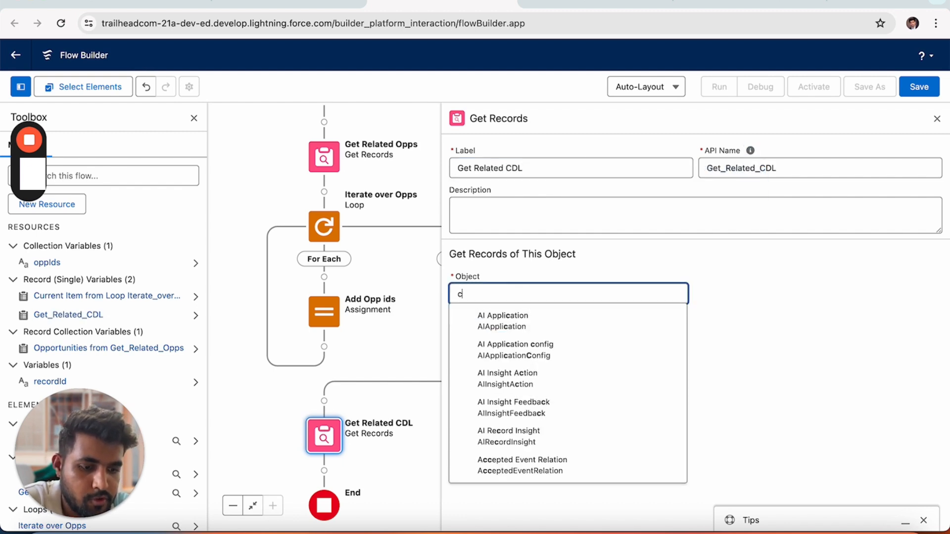
{"action": "type", "text": "ontentdoc"}
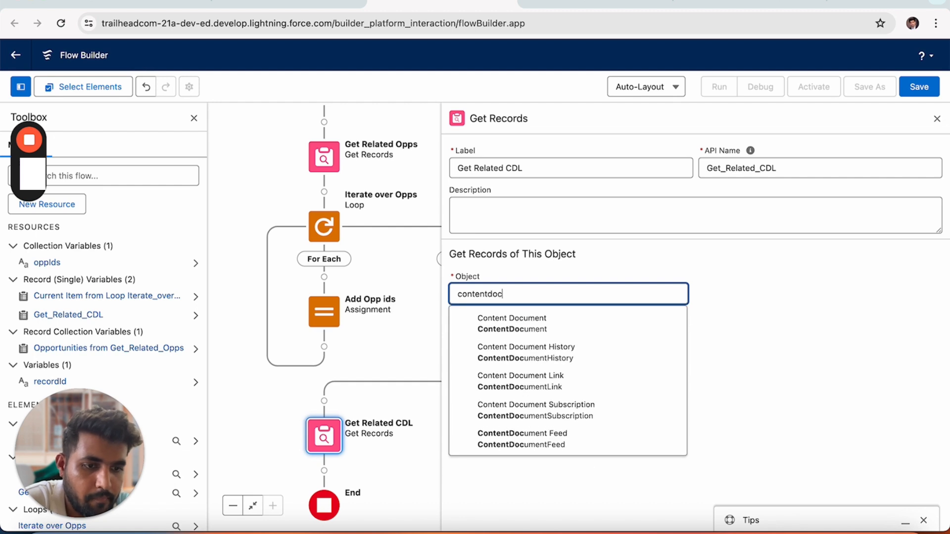
{"action": "left_click", "coordinate": [537, 380]}
Step: Filter the content document links to LinkedEntityId In oppIds and store all records
{"action": "left_click", "coordinate": [532, 413]}
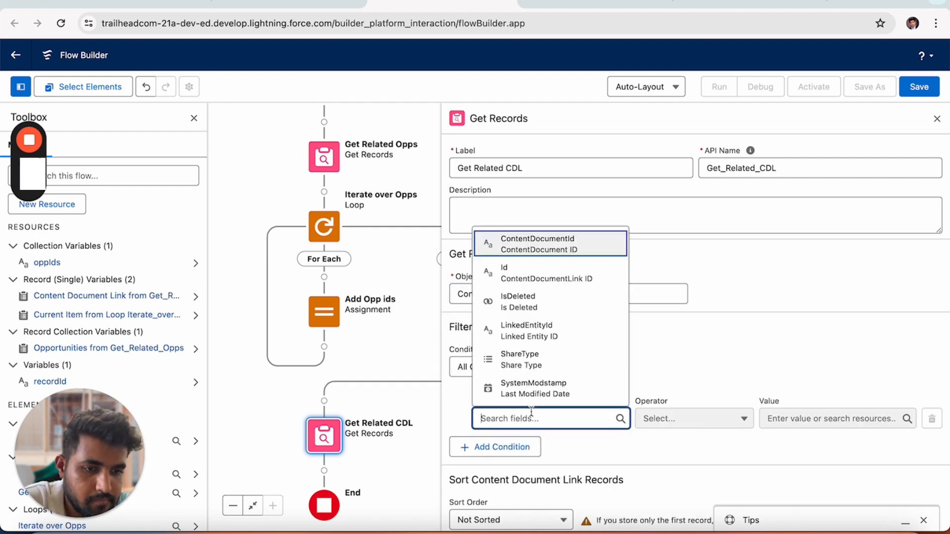
{"action": "left_click", "coordinate": [543, 342]}
{"action": "left_click", "coordinate": [668, 418]}
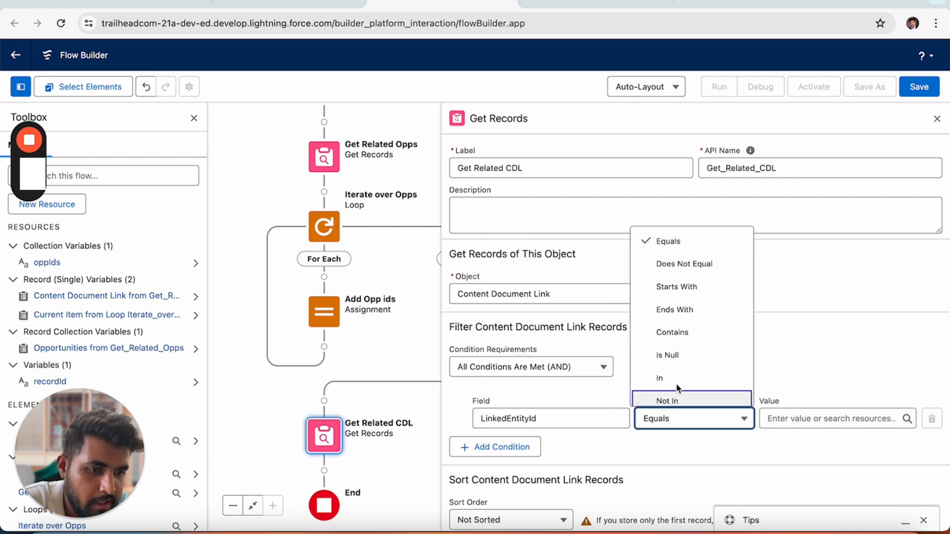
{"action": "left_click", "coordinate": [684, 379]}
{"action": "left_click", "coordinate": [827, 419]}
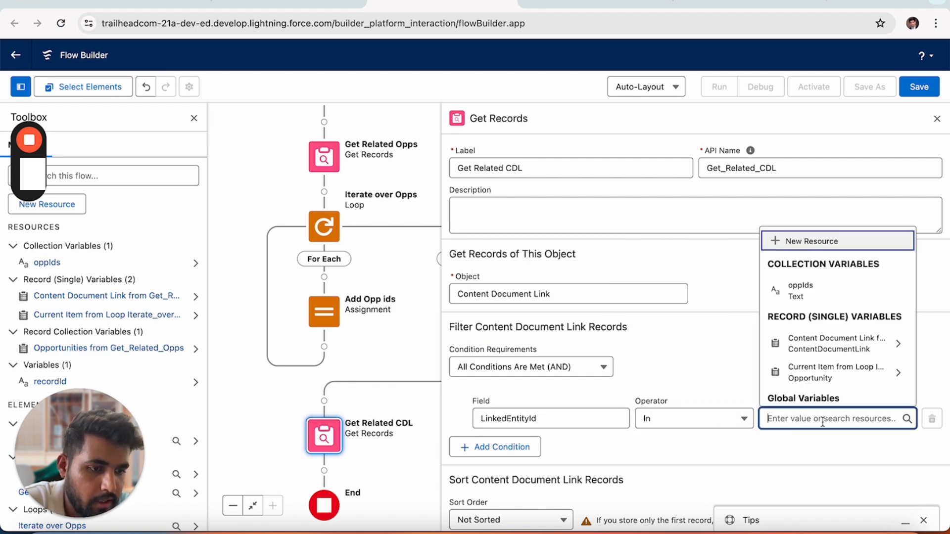
{"action": "left_click", "coordinate": [818, 294]}
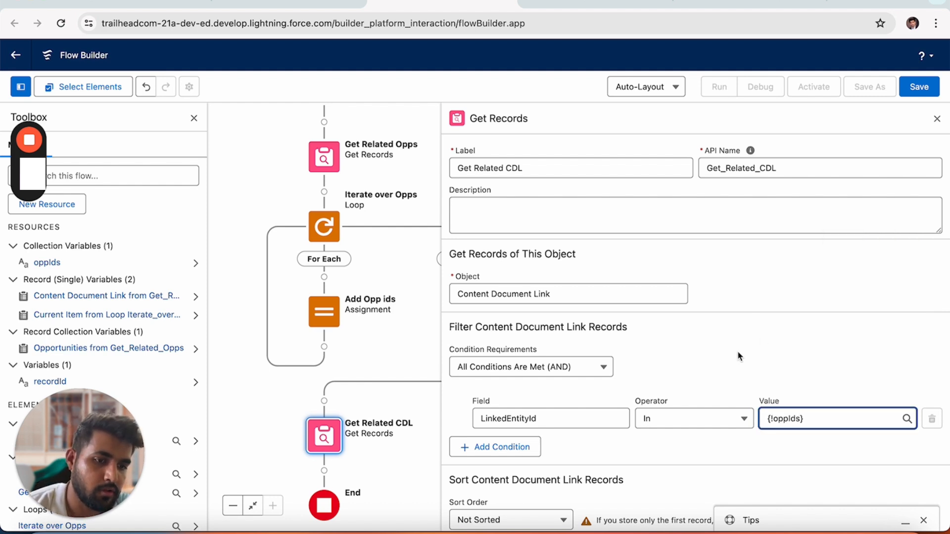
{"action": "scroll", "coordinate": [737, 358], "scroll_direction": "down", "scroll_amount": 3}
{"action": "left_click", "coordinate": [457, 459]}
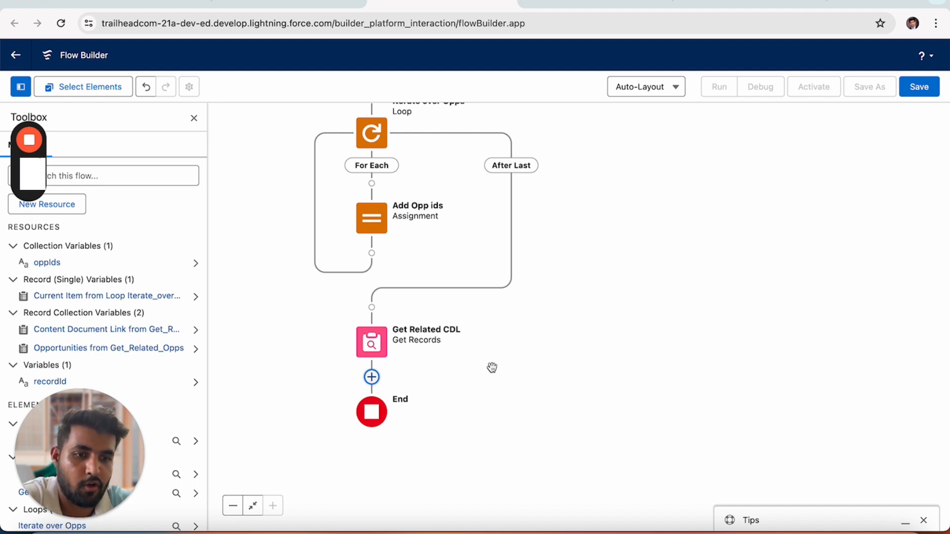
Step: Add a Loop after Get Related CDL, labelled "Iterate over CDLs", that iterates over the Content Document Link collection from Get Related CDL
{"action": "left_click", "coordinate": [371, 377]}
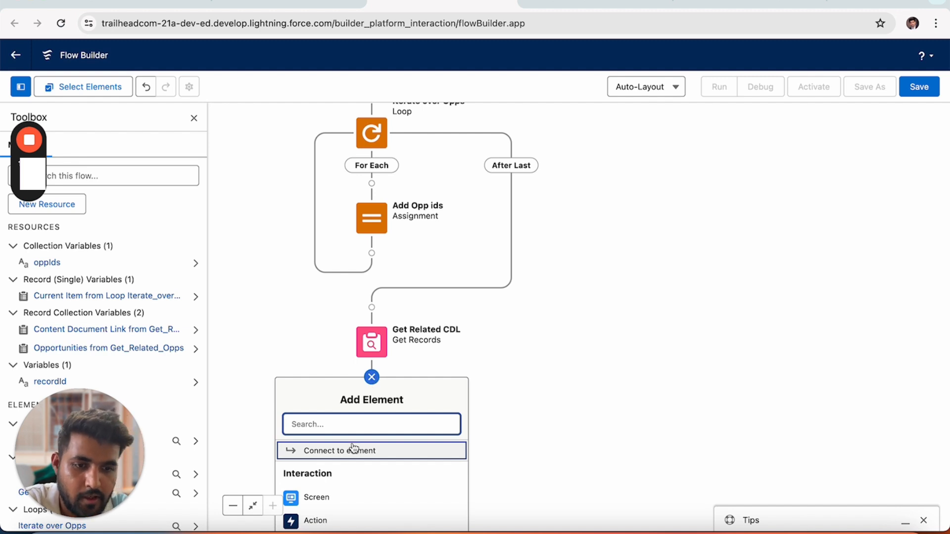
{"action": "scroll", "coordinate": [354, 448], "scroll_direction": "down", "scroll_amount": 3}
{"action": "left_click", "coordinate": [317, 480]}
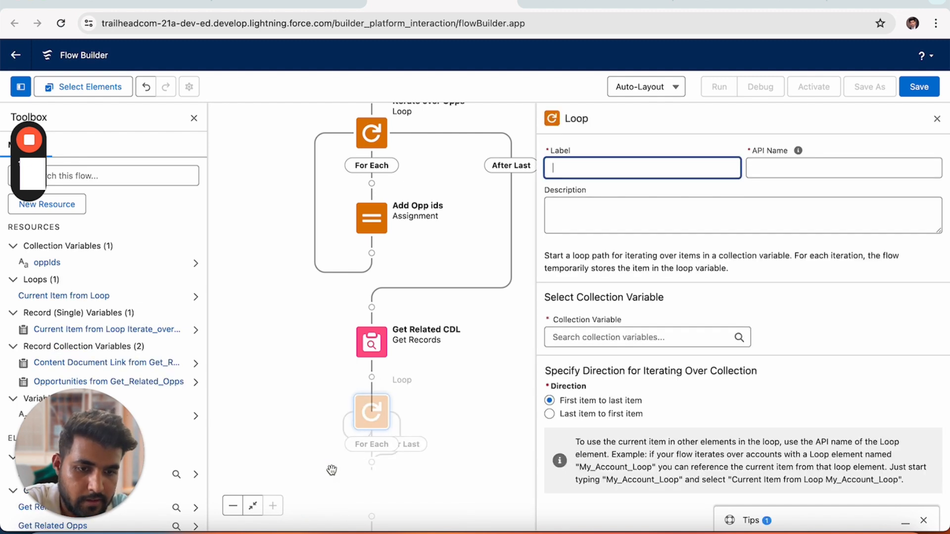
{"action": "type", "text": "Iterate over"}
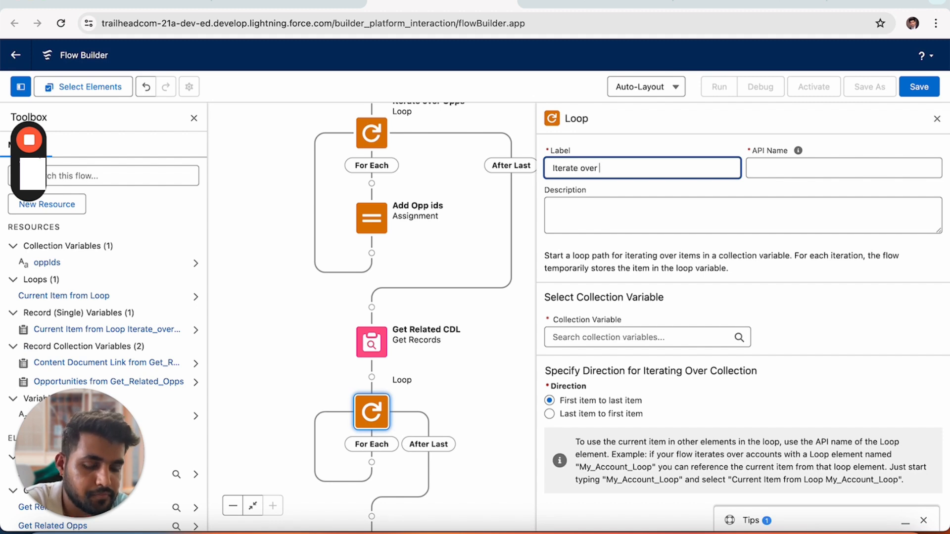
{"action": "type", "text": " CDLs"}
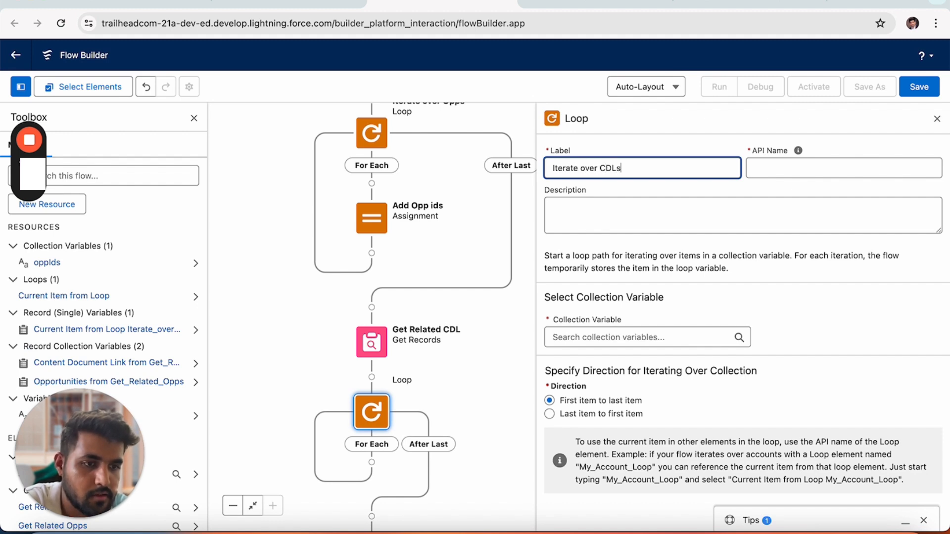
{"action": "left_click", "coordinate": [661, 297]}
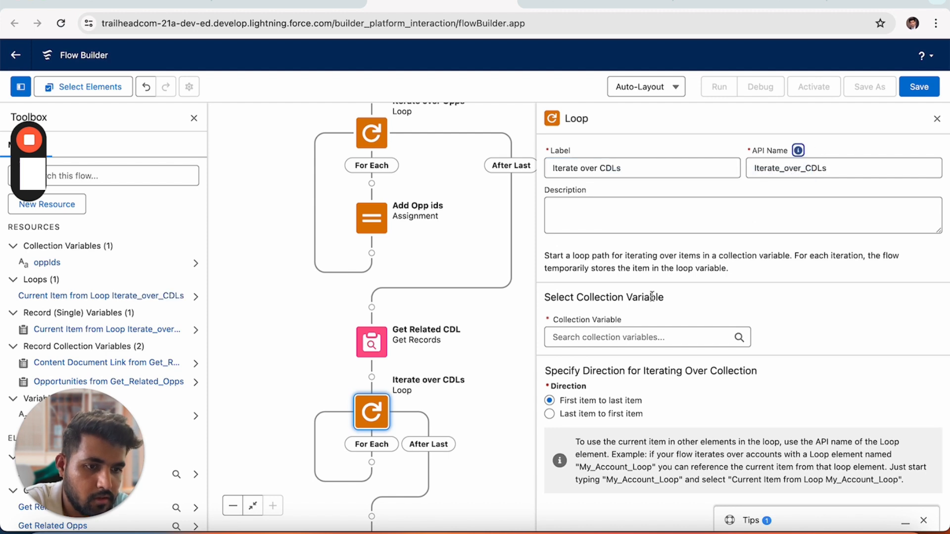
{"action": "left_click", "coordinate": [616, 330]}
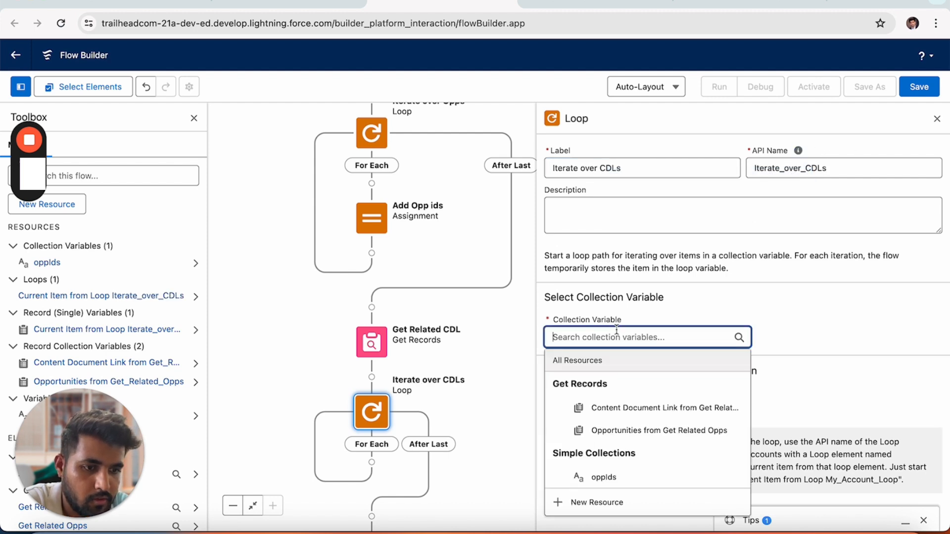
{"action": "left_click", "coordinate": [626, 408]}
Step: Add an Assignment element labelled "add to conDocIds" to the For Each path of the Iterate over CDLs loop
{"action": "scroll", "coordinate": [489, 436], "scroll_direction": "down", "scroll_amount": 3}
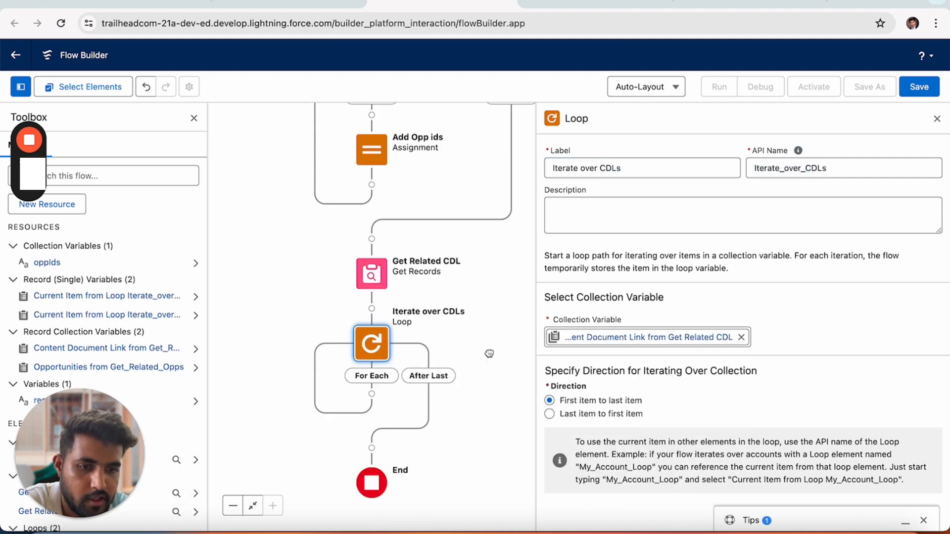
{"action": "left_click", "coordinate": [371, 336]}
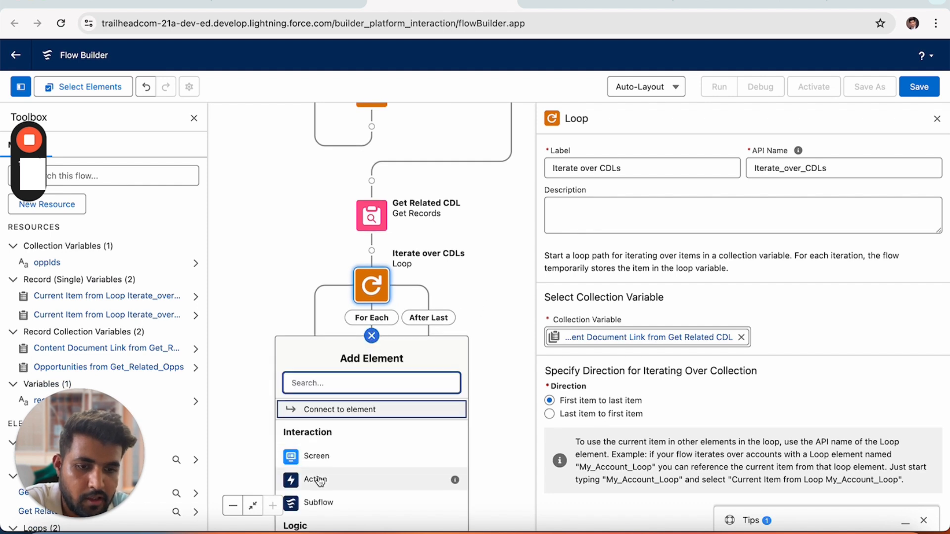
{"action": "type", "text": "assi"}
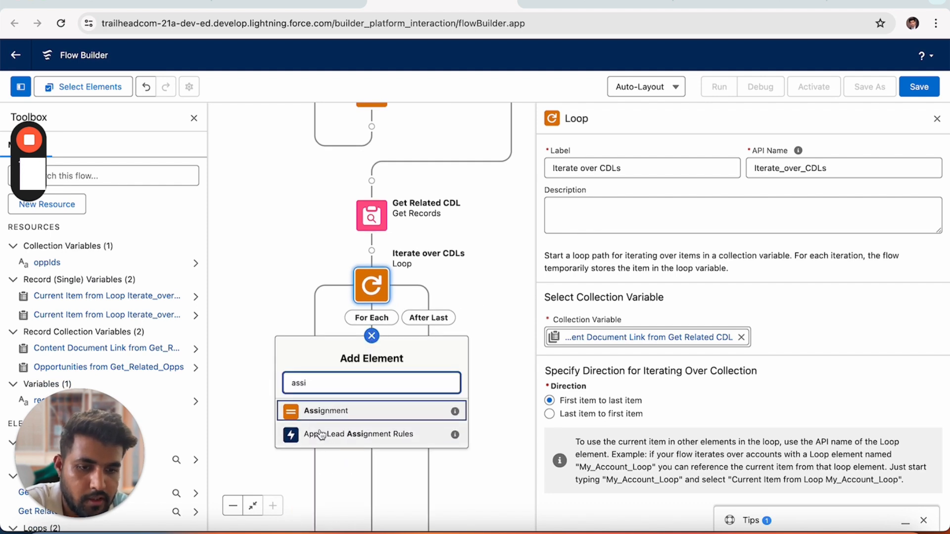
{"action": "left_click", "coordinate": [318, 410]}
{"action": "type", "text": "add "}
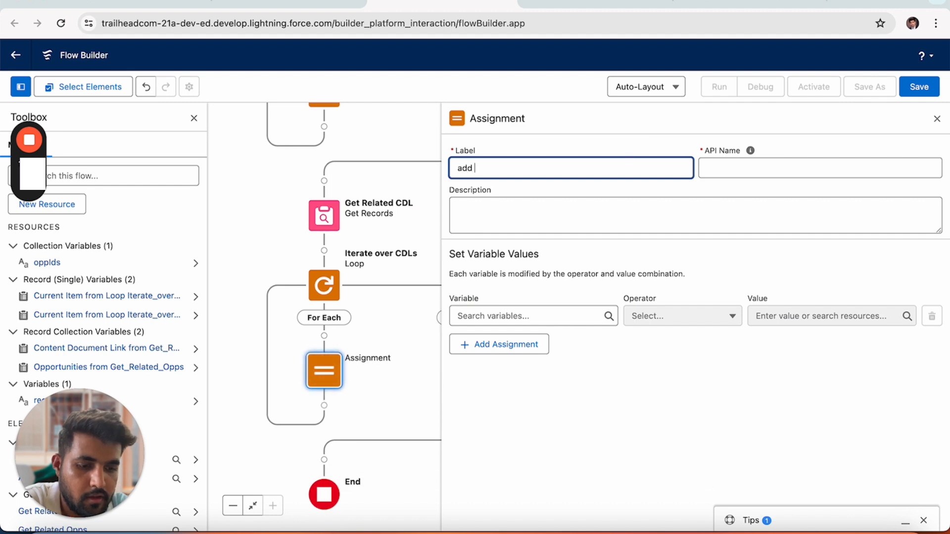
{"action": "type", "text": "to conDe"}
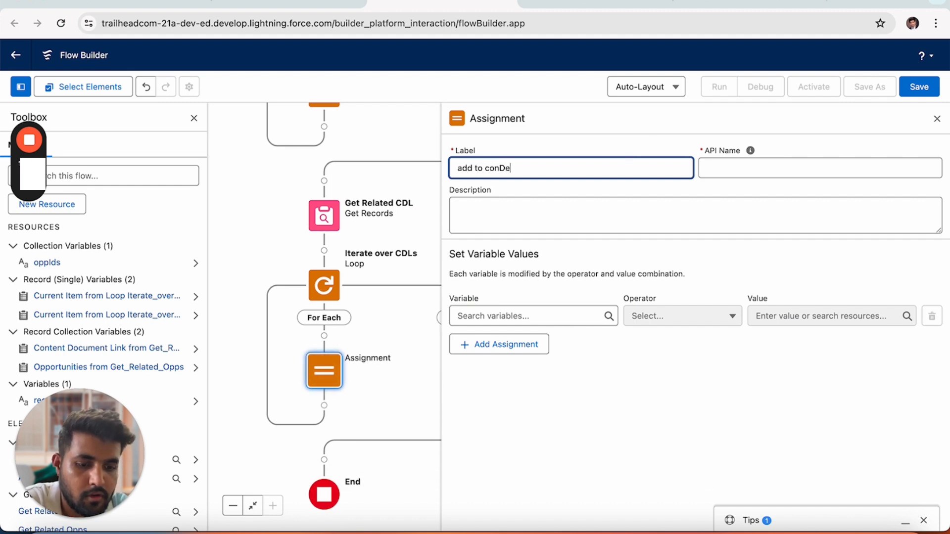
{"action": "type", "text": "oocIds"}
{"action": "key", "text": "Tab"}
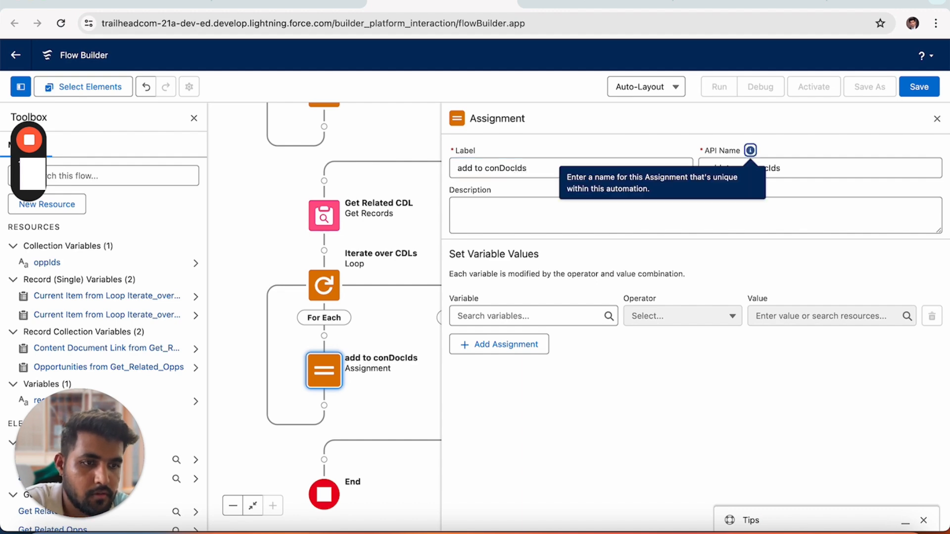
Step: Create a Text collection variable named conDocIds that allows multiple values and use it as the assignment's variable
{"action": "left_click", "coordinate": [545, 321]}
{"action": "left_click", "coordinate": [507, 346]}
{"action": "left_click", "coordinate": [286, 234]}
{"action": "left_click", "coordinate": [268, 262]}
{"action": "left_click", "coordinate": [248, 252]}
{"action": "type", "text": "conDocIds"}
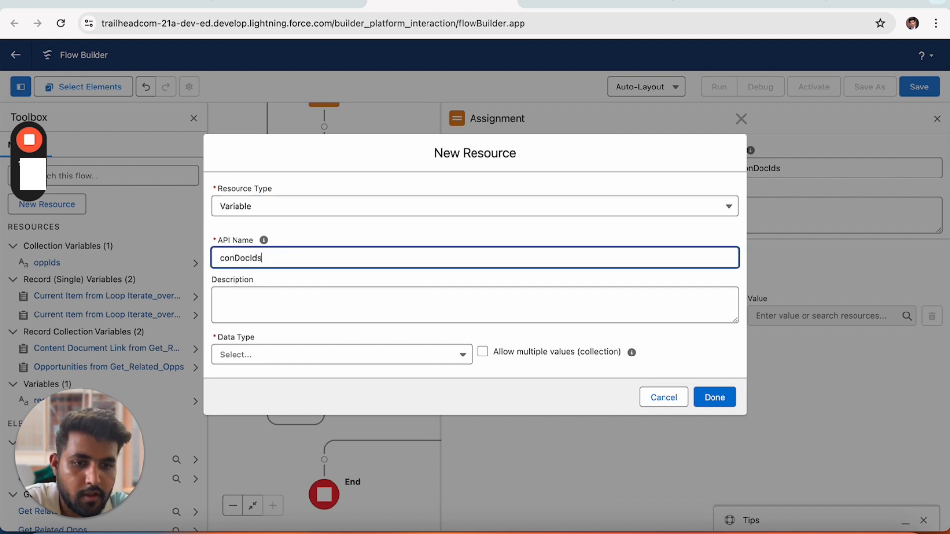
{"action": "left_click", "coordinate": [250, 365]}
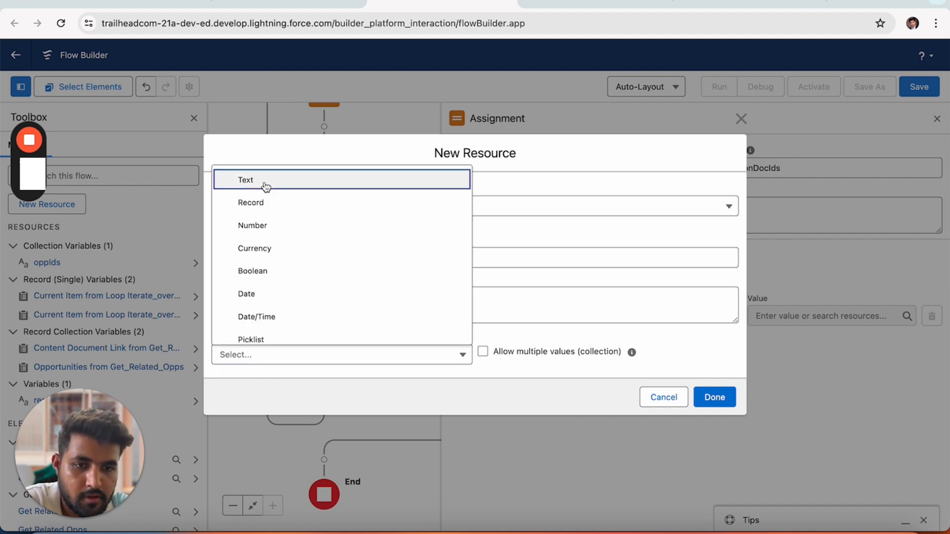
{"action": "left_click", "coordinate": [265, 183]}
{"action": "left_click", "coordinate": [483, 312]}
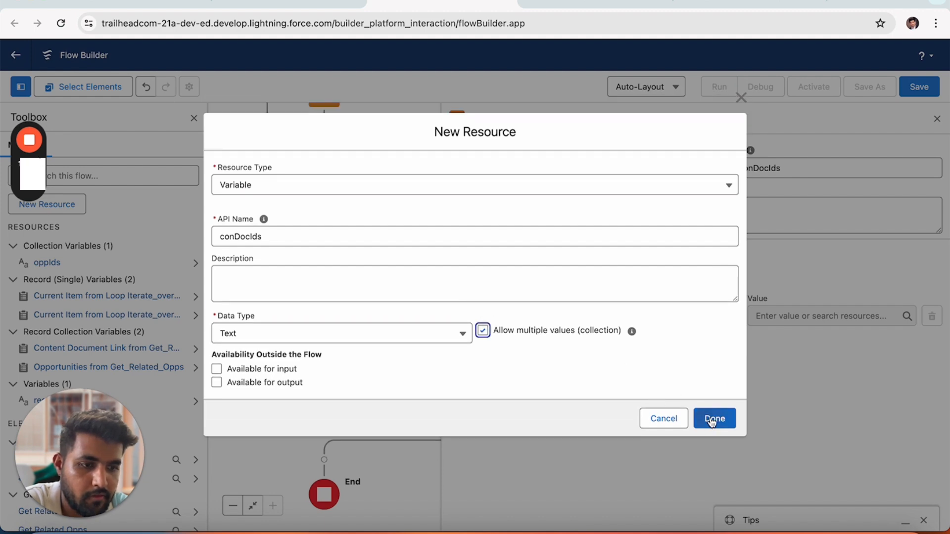
{"action": "left_click", "coordinate": [713, 436]}
Step: Set the assignment to Add the ContentDocumentId of the current item from the Iterate over CDLs loop to conDocIds
{"action": "left_click", "coordinate": [687, 319]}
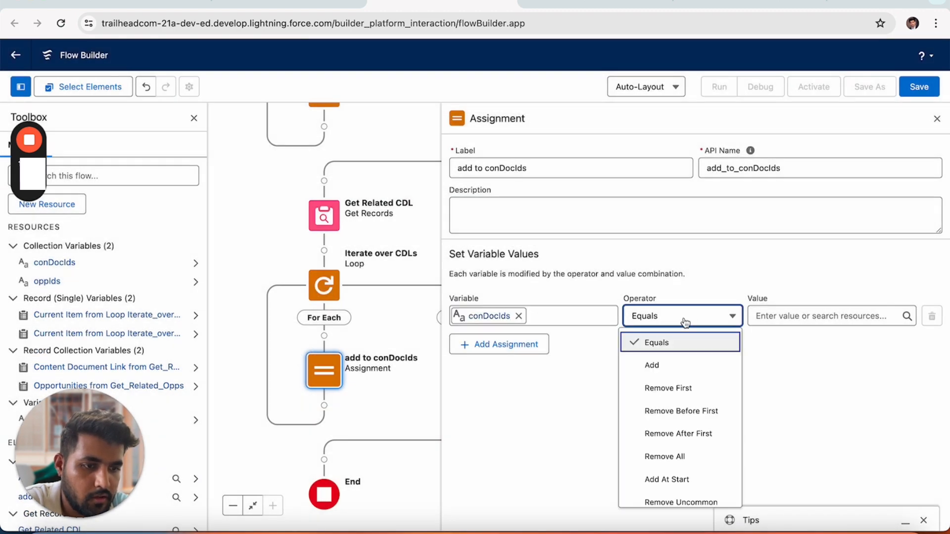
{"action": "left_click", "coordinate": [651, 365]}
{"action": "left_click", "coordinate": [808, 317]}
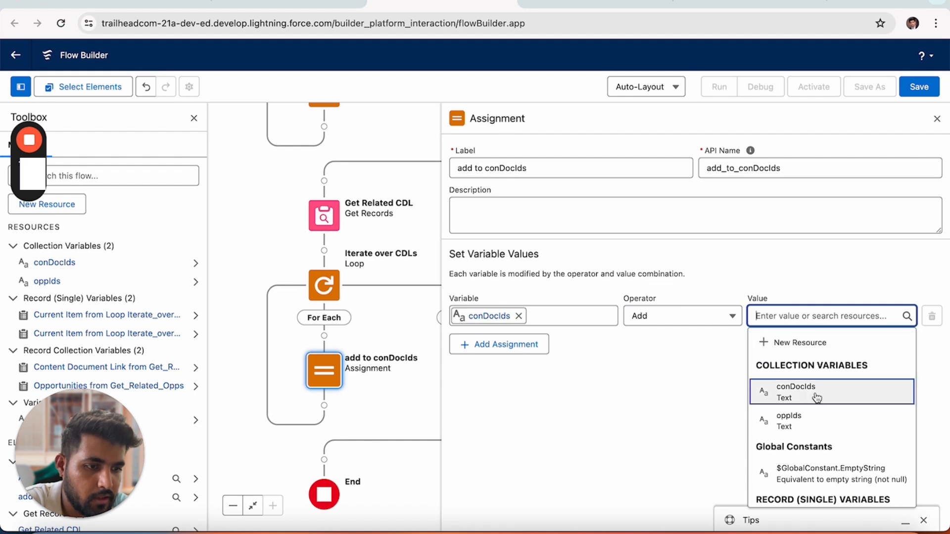
{"action": "type", "text": "it"}
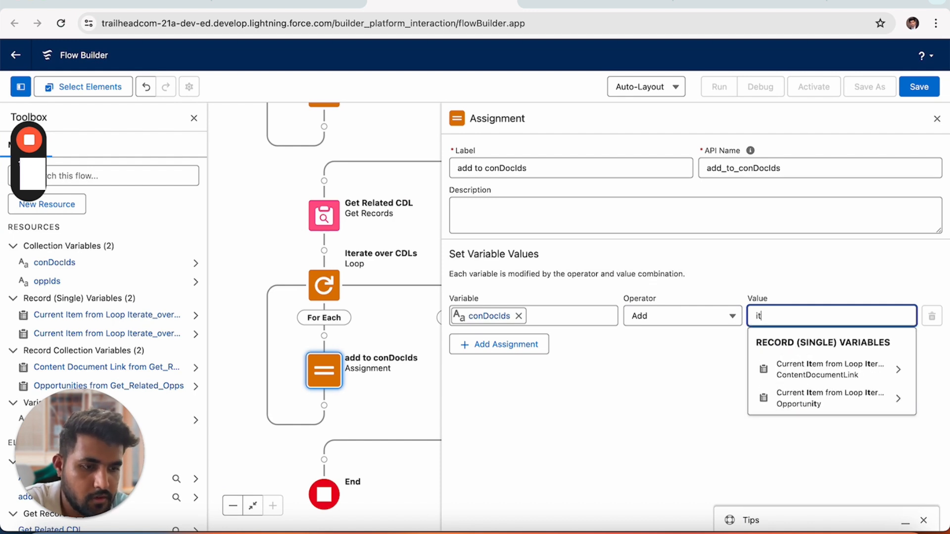
{"action": "left_click", "coordinate": [841, 369]}
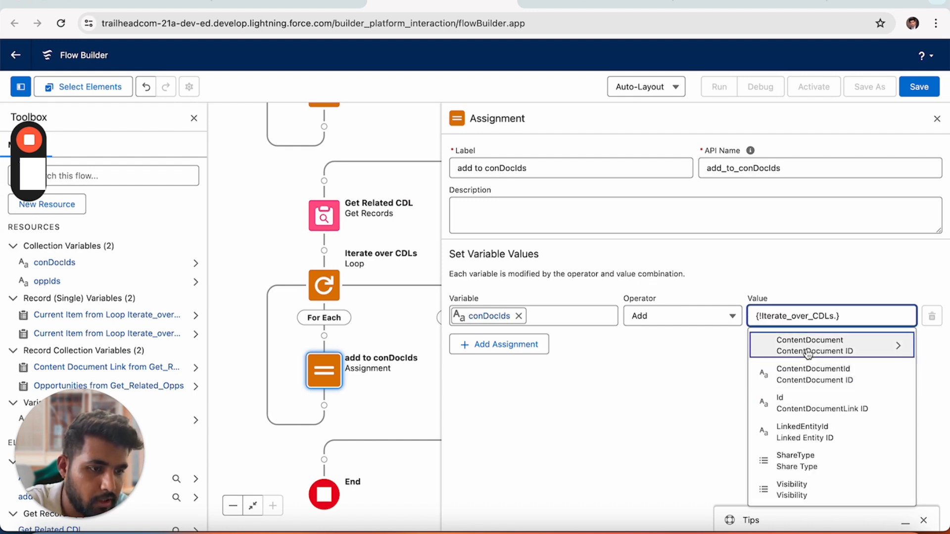
{"action": "left_click", "coordinate": [809, 371]}
Step: Add a Get Records element after the Iterate over CDLs loop, labelled "Get ConDocs", that retrieves the Content Document object
{"action": "scroll", "coordinate": [412, 324], "scroll_direction": "down", "scroll_amount": 2}
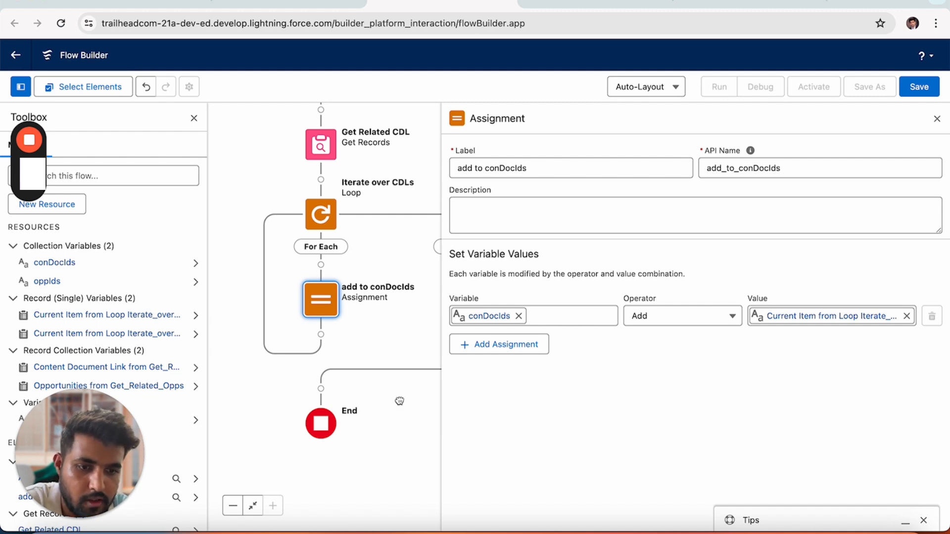
{"action": "scroll", "coordinate": [399, 395], "scroll_direction": "down", "scroll_amount": 1}
{"action": "left_click", "coordinate": [321, 351]}
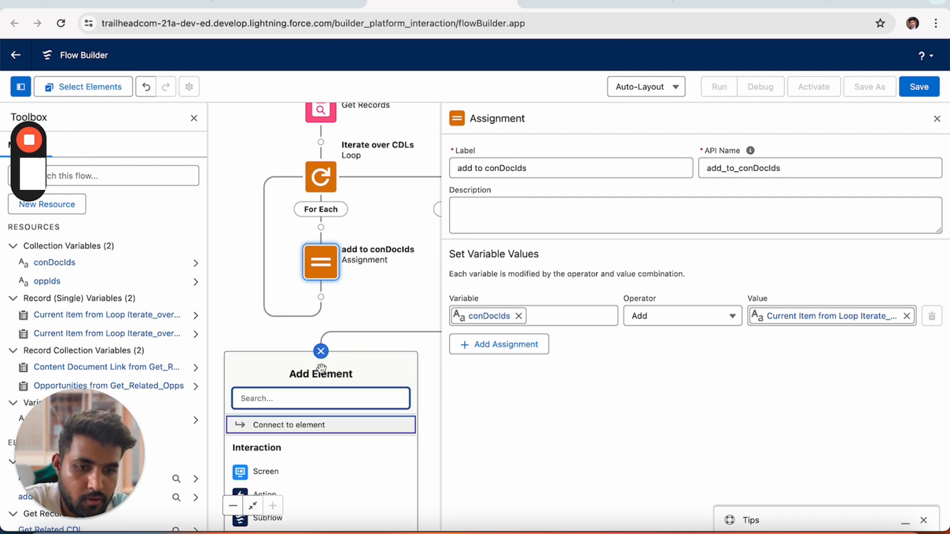
{"action": "type", "text": "get"}
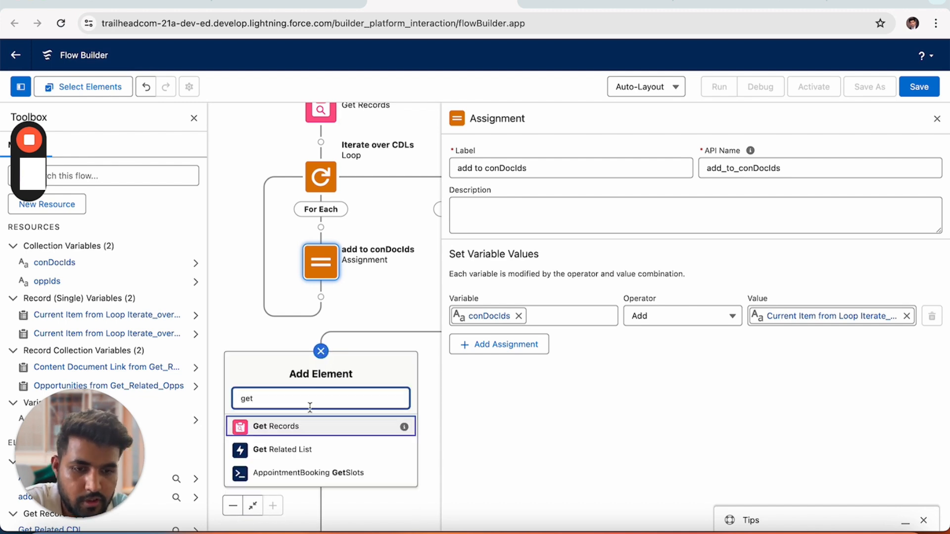
{"action": "left_click", "coordinate": [297, 427]}
{"action": "type", "text": "Get ConDocs"}
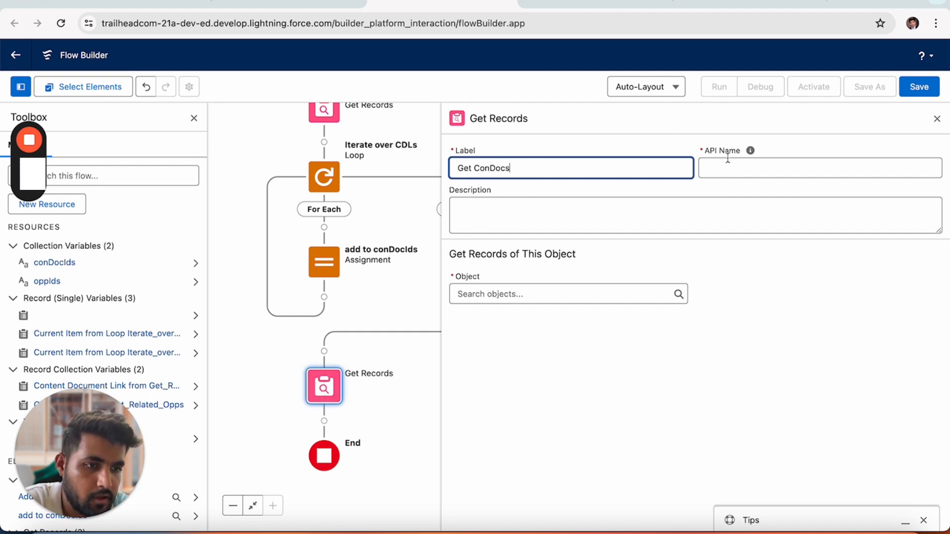
{"action": "left_click", "coordinate": [726, 161]}
{"action": "left_click", "coordinate": [505, 295]}
{"action": "type", "text": "contentdo"}
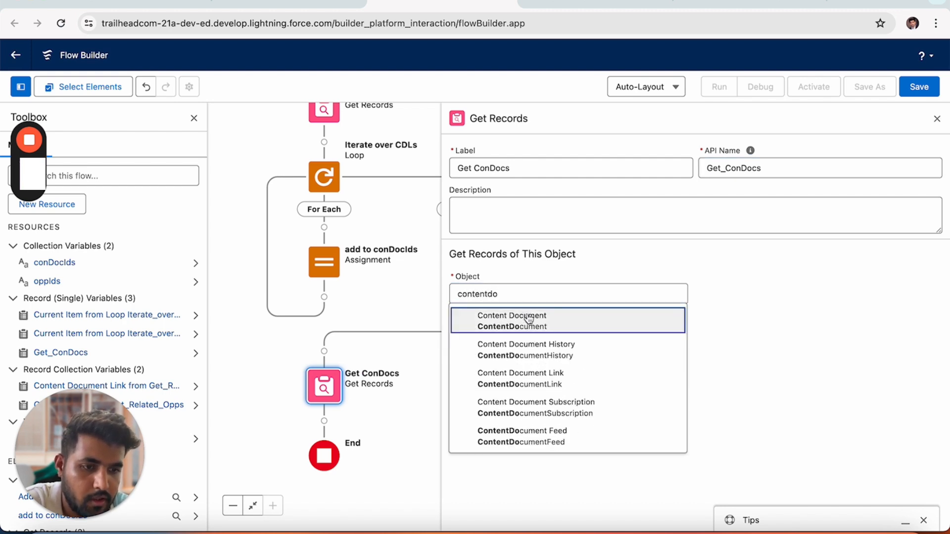
{"action": "left_click", "coordinate": [524, 321]}
Step: Filter the content documents to Id In conDocIds and store all records
{"action": "left_click", "coordinate": [516, 416]}
{"action": "type", "text": "Id"}
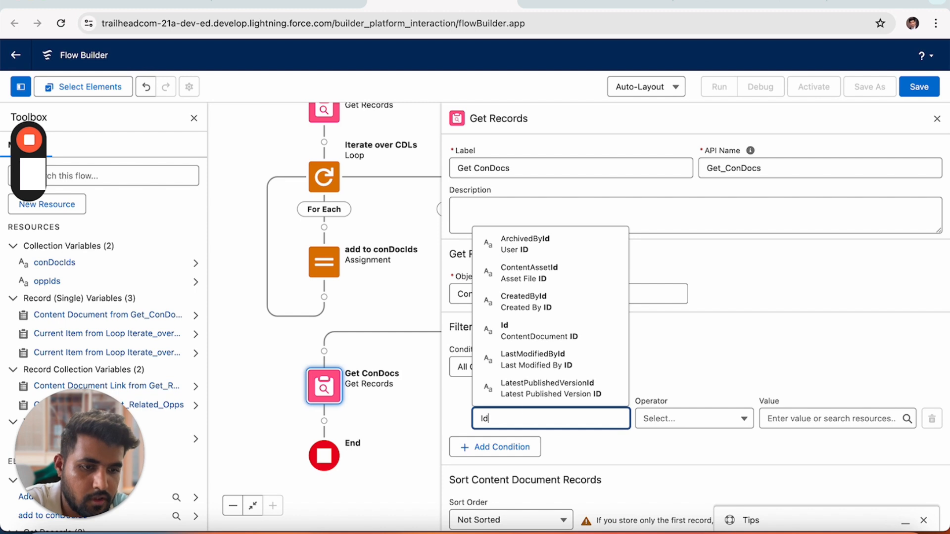
{"action": "left_click", "coordinate": [527, 331]}
{"action": "left_click", "coordinate": [701, 424]}
{"action": "left_click", "coordinate": [689, 379]}
{"action": "left_click", "coordinate": [860, 424]}
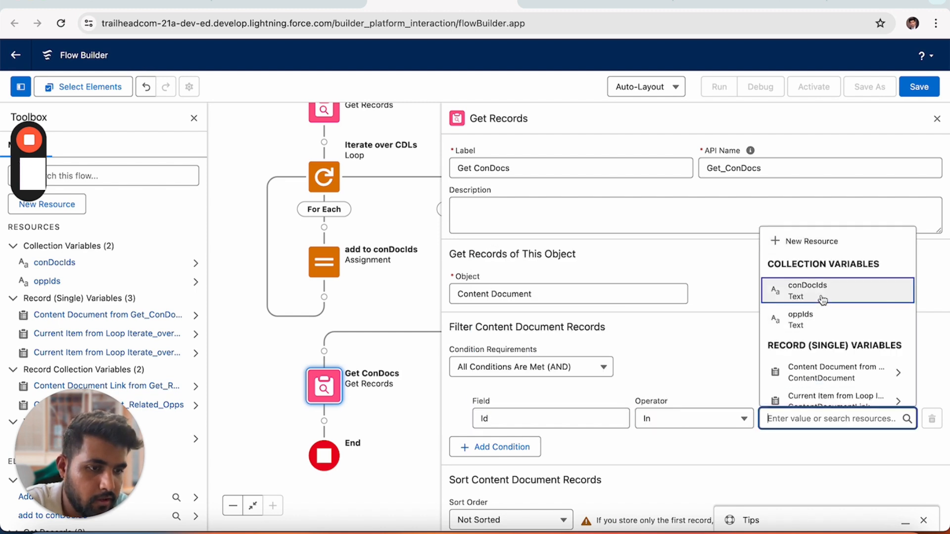
{"action": "left_click", "coordinate": [807, 288]}
{"action": "left_click_drag", "start_coordinate": [772, 369], "coordinate": [782, 274]}
{"action": "left_click", "coordinate": [746, 367]}
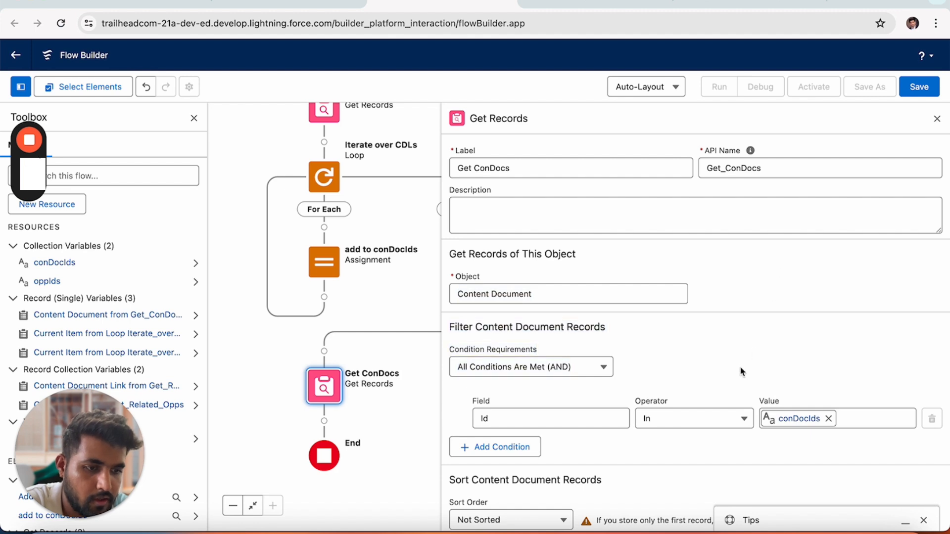
{"action": "scroll", "coordinate": [741, 371], "scroll_direction": "down", "scroll_amount": 3}
{"action": "left_click", "coordinate": [457, 460]}
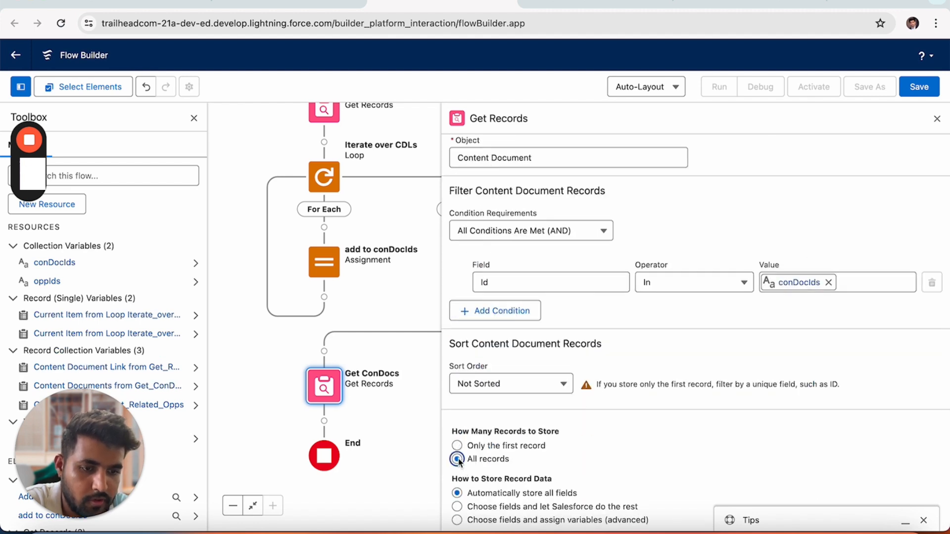
Step: Add a Screen element after Get ConDocs, labelled "Display related Files"
{"action": "left_click_drag", "start_coordinate": [419, 464], "coordinate": [419, 406]}
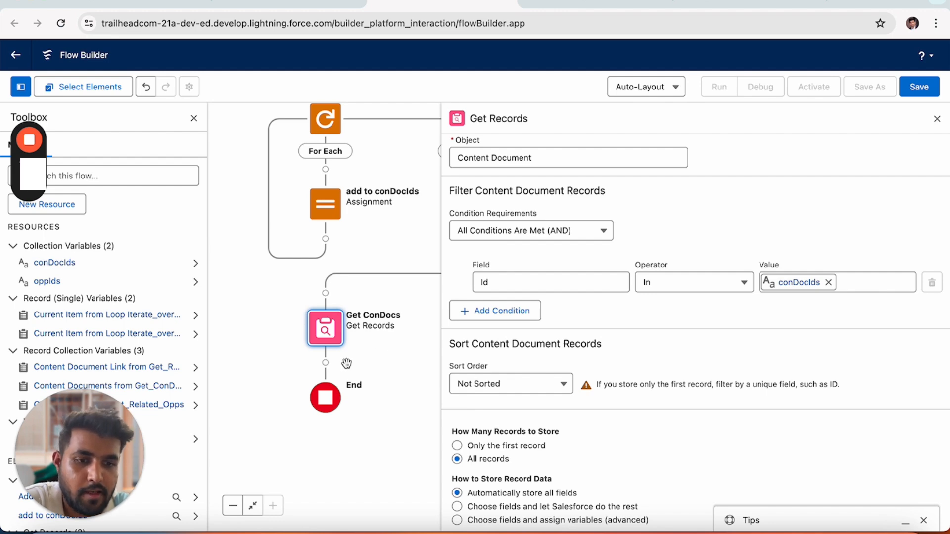
{"action": "left_click", "coordinate": [325, 363]}
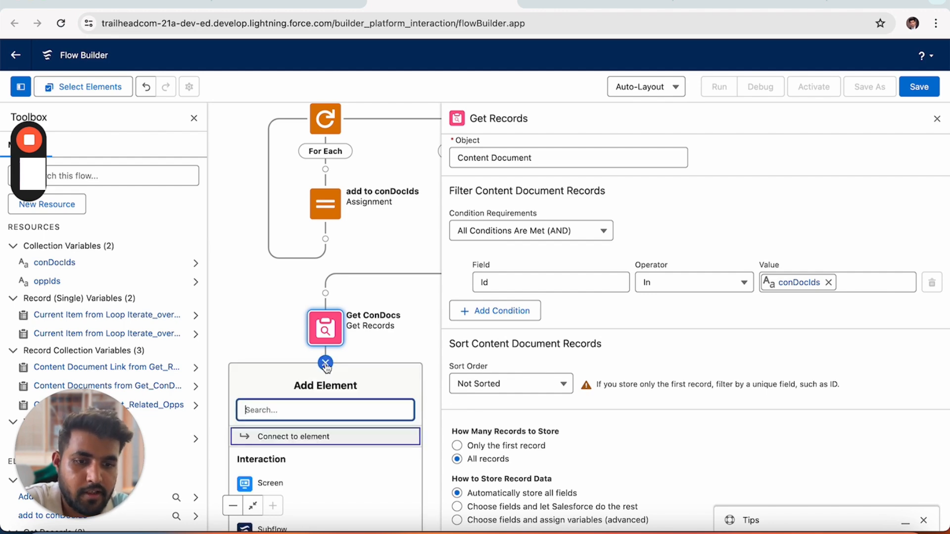
{"action": "left_click", "coordinate": [270, 483]}
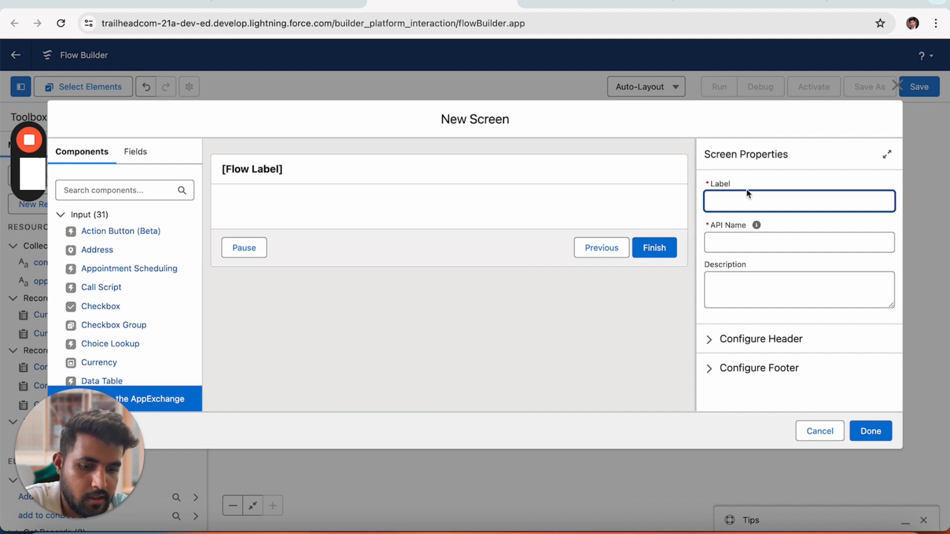
{"action": "type", "text": "Displa"}
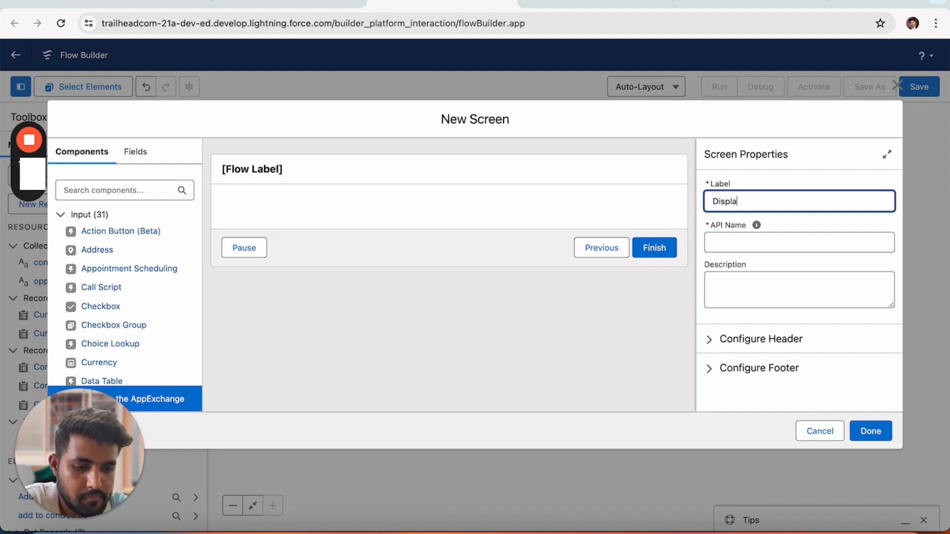
{"action": "type", "text": "y related Files"}
{"action": "key", "text": "Tab"}
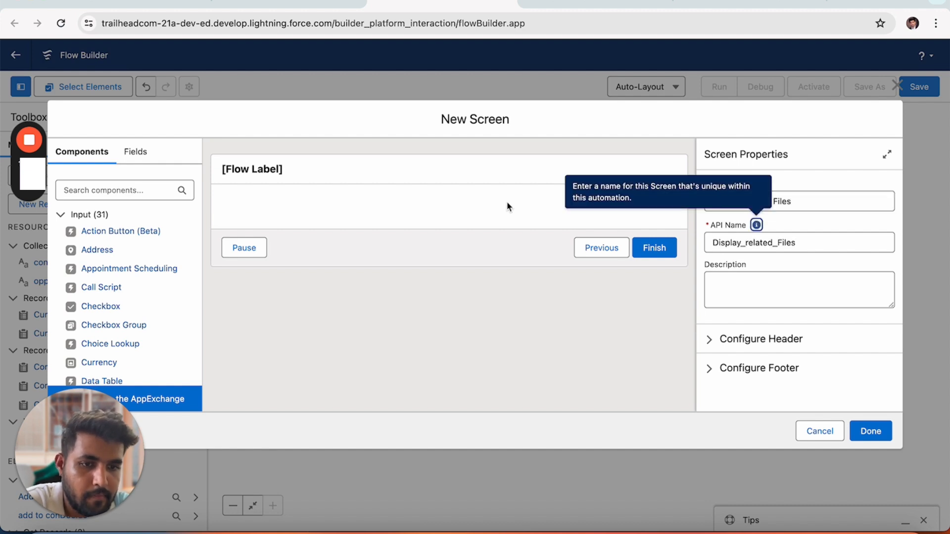
Step: Place a Data Table component on the screen and give it the API name table1
{"action": "left_click", "coordinate": [123, 192]}
{"action": "type", "text": "data"}
{"action": "left_click_drag", "start_coordinate": [106, 240], "coordinate": [293, 225]}
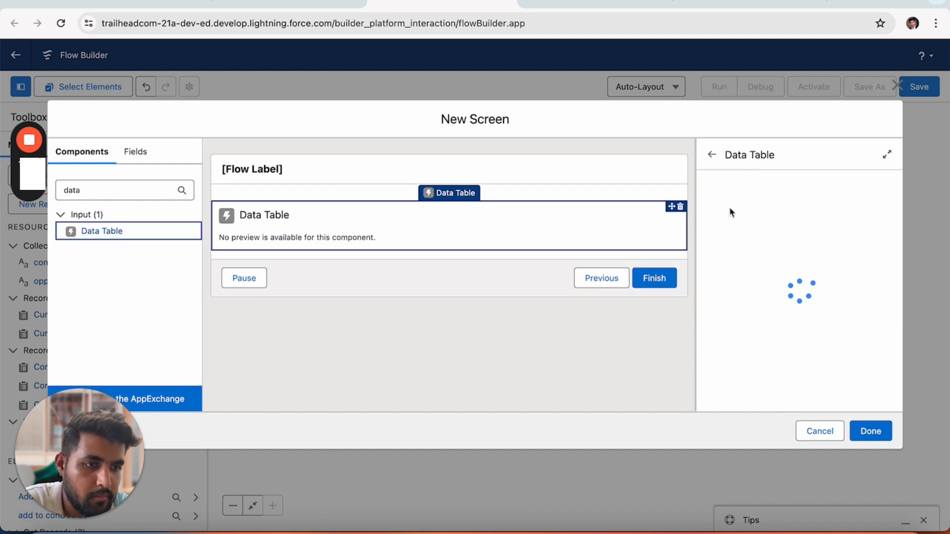
{"action": "left_click", "coordinate": [744, 197]}
{"action": "type", "text": "table1"}
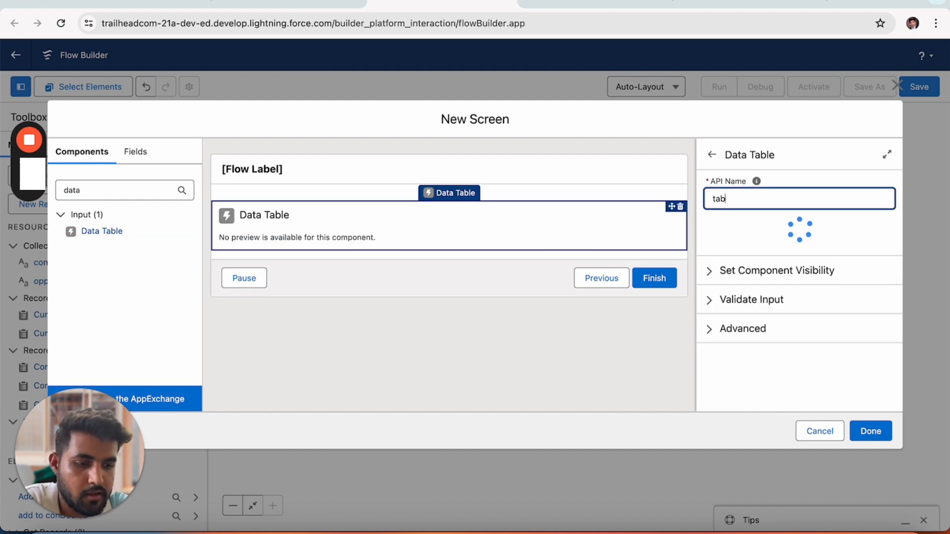
Step: Set the data table's source collection to Content Documents from Get_ConDocs and its row selection mode to View only
{"action": "left_click", "coordinate": [747, 324]}
{"action": "left_click", "coordinate": [781, 435]}
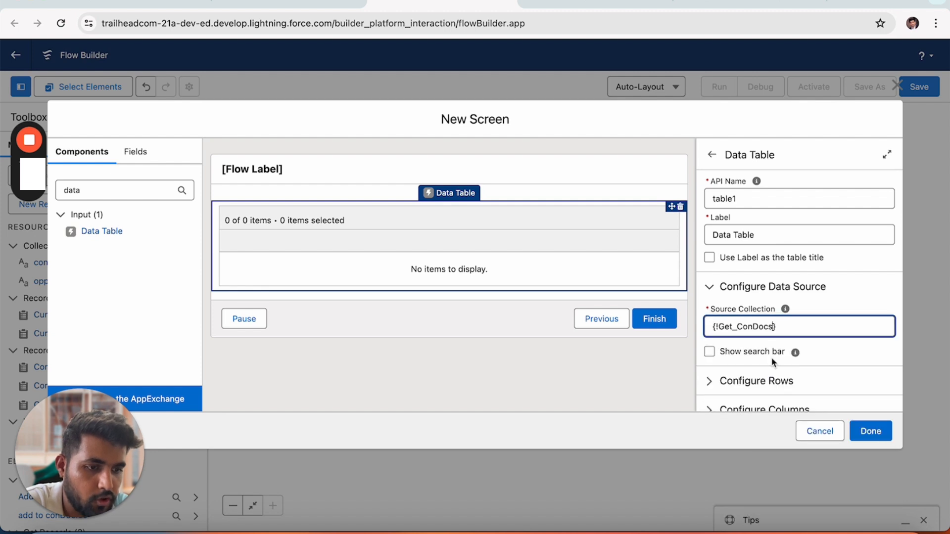
{"action": "scroll", "coordinate": [778, 335], "scroll_direction": "down", "scroll_amount": 5}
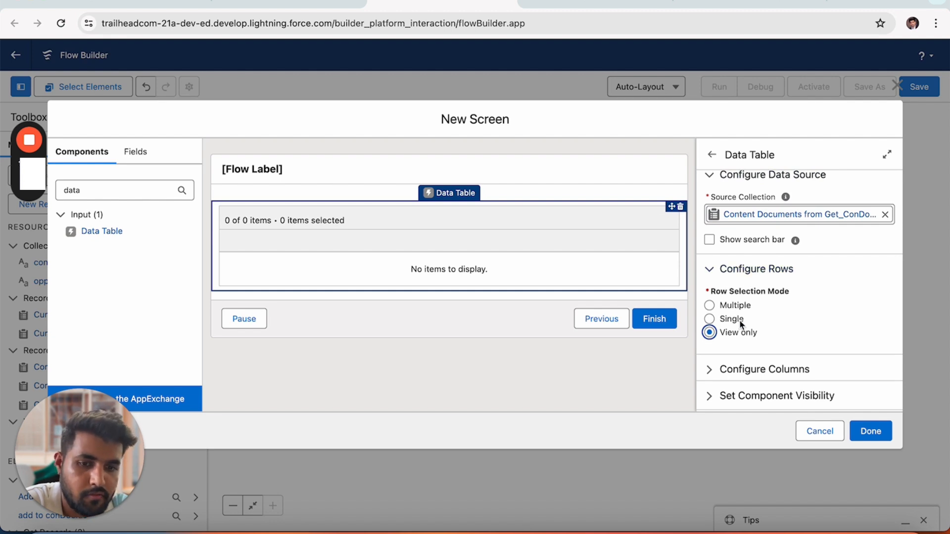
{"action": "scroll", "coordinate": [713, 329], "scroll_direction": "down", "scroll_amount": 1}
Step: Configure the data table's first column with Title as its source field
{"action": "left_click", "coordinate": [710, 322]}
{"action": "scroll", "coordinate": [732, 297], "scroll_direction": "down", "scroll_amount": 4}
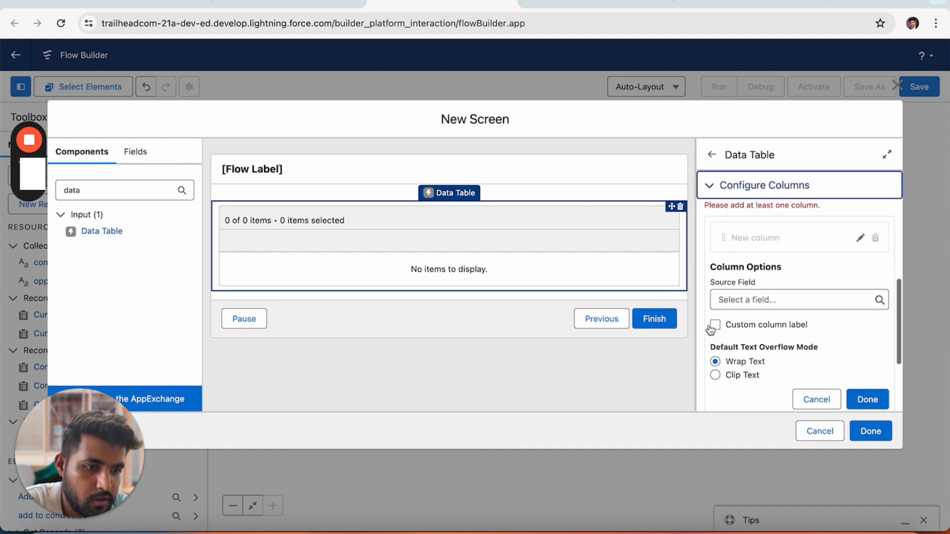
{"action": "scroll", "coordinate": [747, 258], "scroll_direction": "up", "scroll_amount": 3}
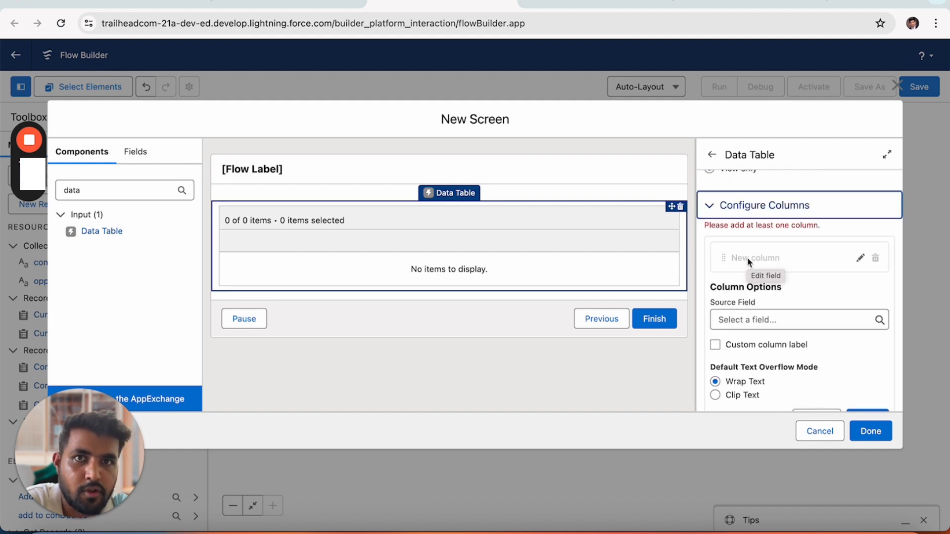
{"action": "left_click", "coordinate": [746, 321]}
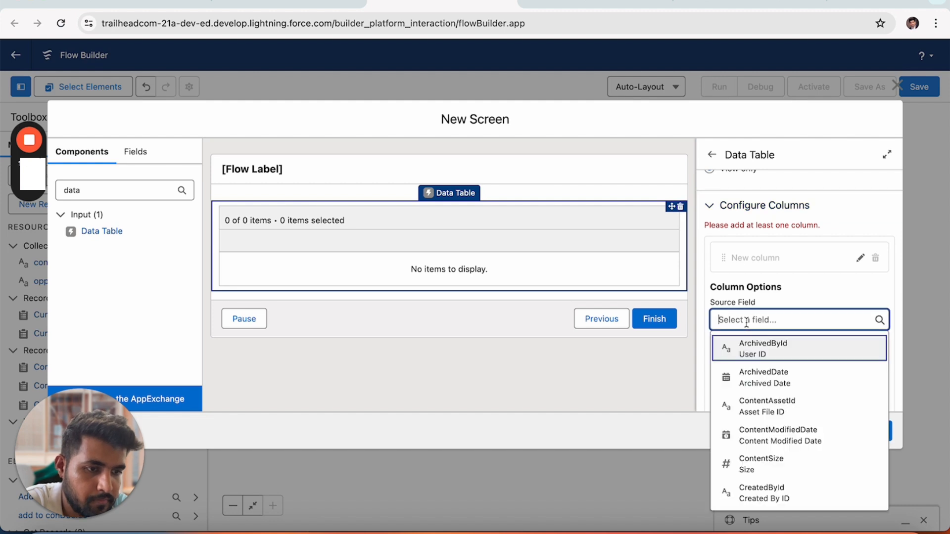
{"action": "type", "text": "tit"}
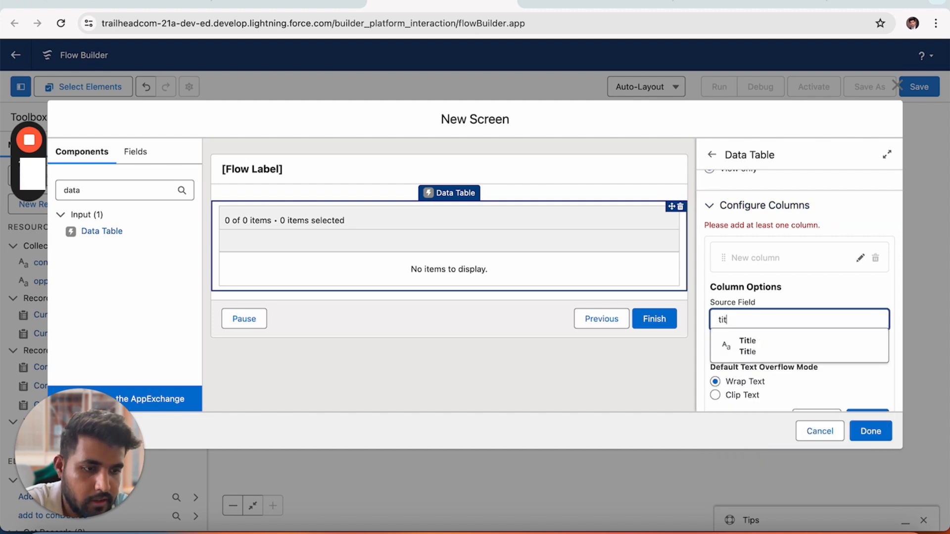
{"action": "left_click", "coordinate": [747, 345]}
{"action": "scroll", "coordinate": [747, 344], "scroll_direction": "down", "scroll_amount": 3}
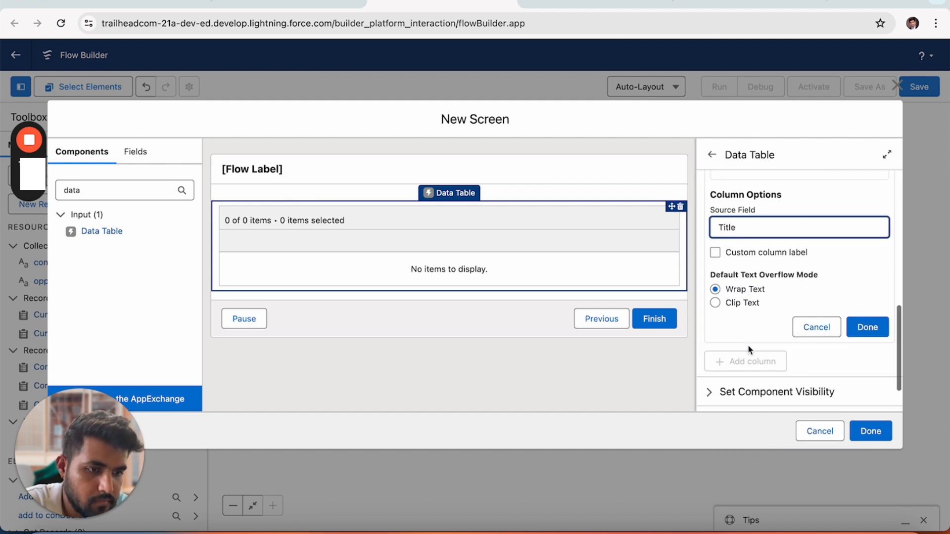
{"action": "left_click", "coordinate": [878, 283]}
Step: Add a second column with CreatedDate as its source field and finish the screen element
{"action": "left_click", "coordinate": [752, 311]}
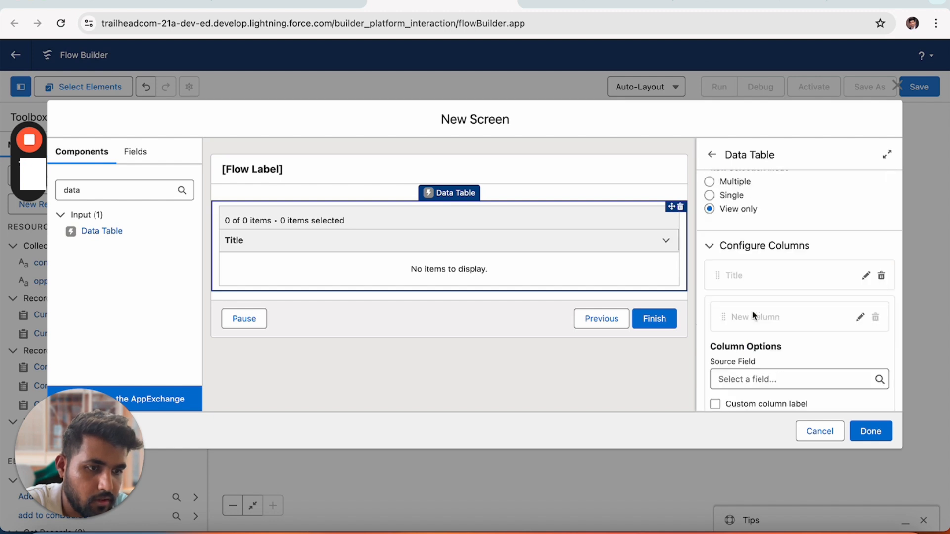
{"action": "left_click", "coordinate": [752, 379]}
{"action": "type", "text": "cr"}
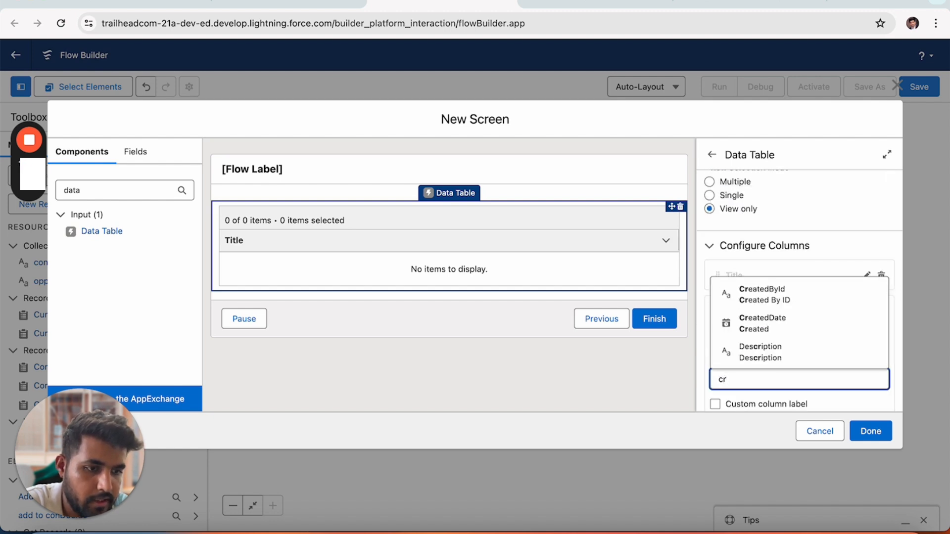
{"action": "left_click", "coordinate": [776, 329]}
{"action": "scroll", "coordinate": [779, 334], "scroll_direction": "down", "scroll_amount": 3}
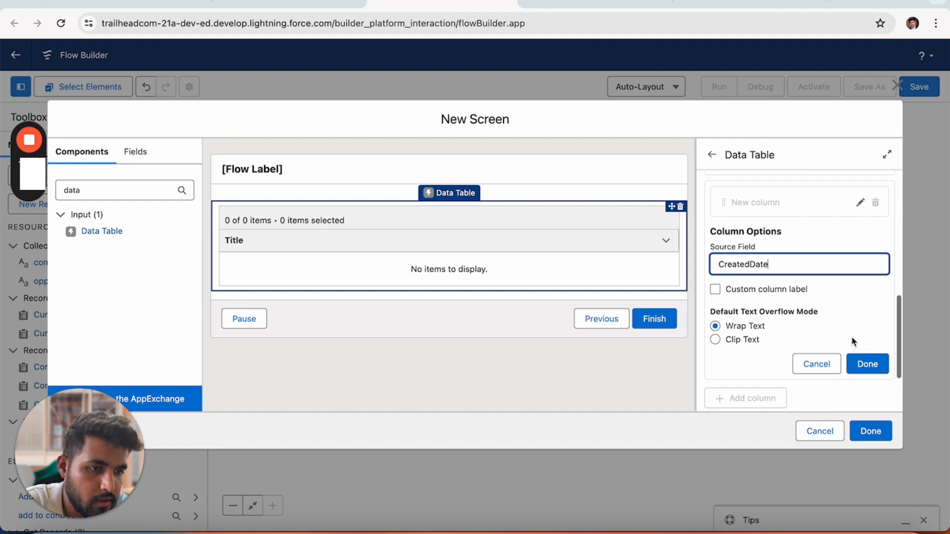
{"action": "left_click", "coordinate": [866, 363]}
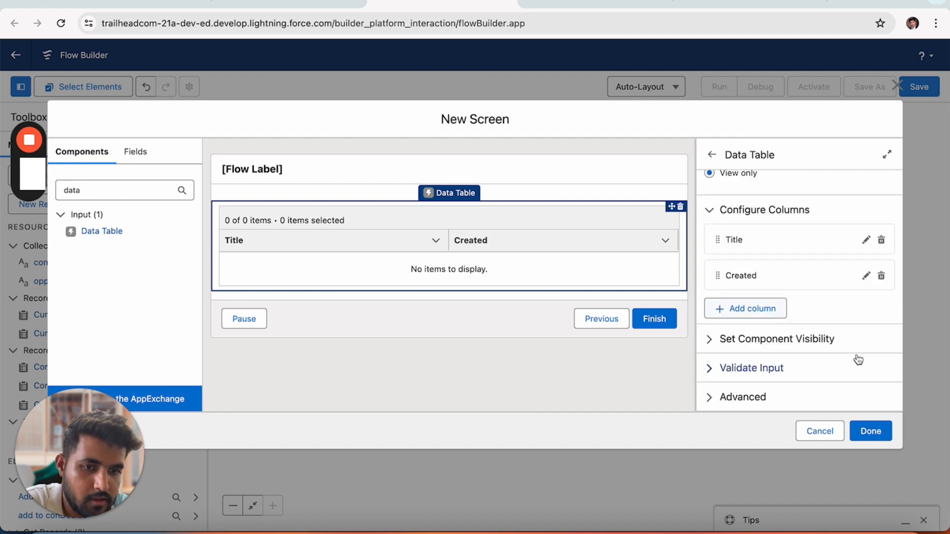
{"action": "left_click", "coordinate": [871, 428]}
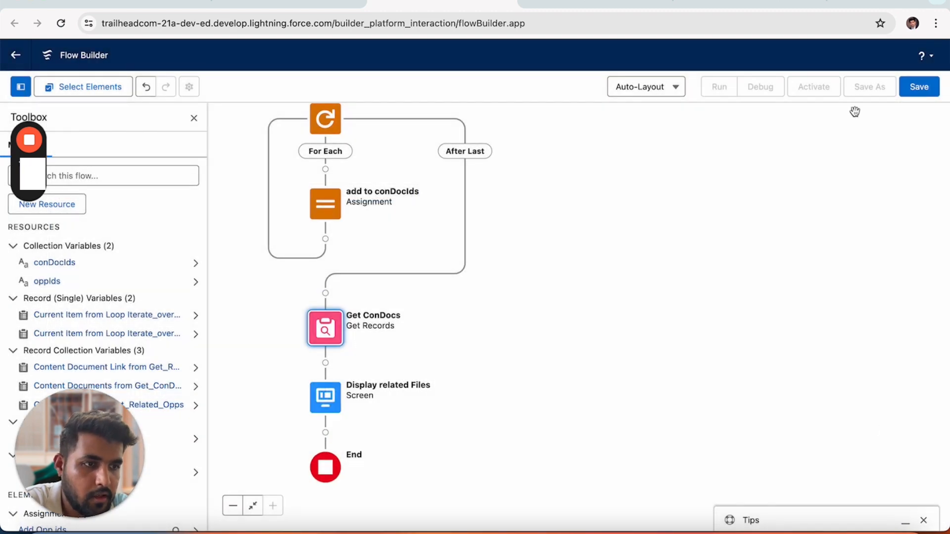
Step: Save the flow with the label "Display Related Files" and activate it
{"action": "left_click", "coordinate": [917, 86]}
{"action": "left_click", "coordinate": [300, 236]}
{"action": "type", "text": "Displat Related Files"}
{"action": "key", "text": "Tab"}
{"action": "left_click", "coordinate": [717, 364]}
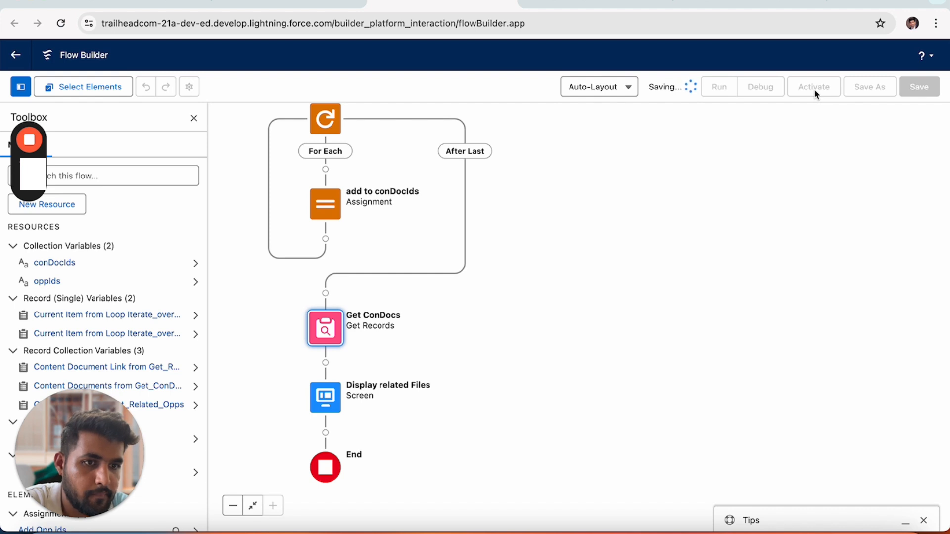
{"action": "left_click", "coordinate": [814, 93]}
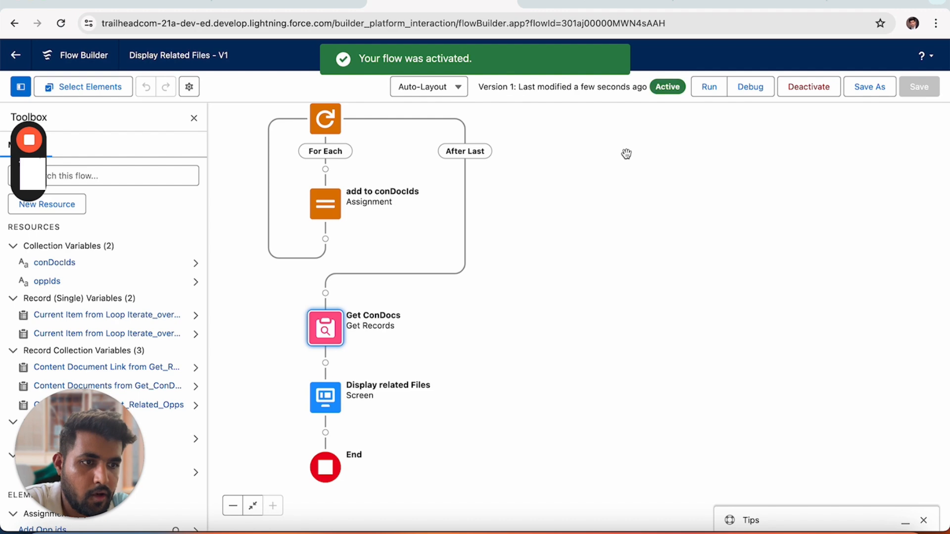
Step: Switch to the Edge Communications account record and open its page for editing in Lightning App Builder
{"action": "left_click", "coordinate": [144, 7]}
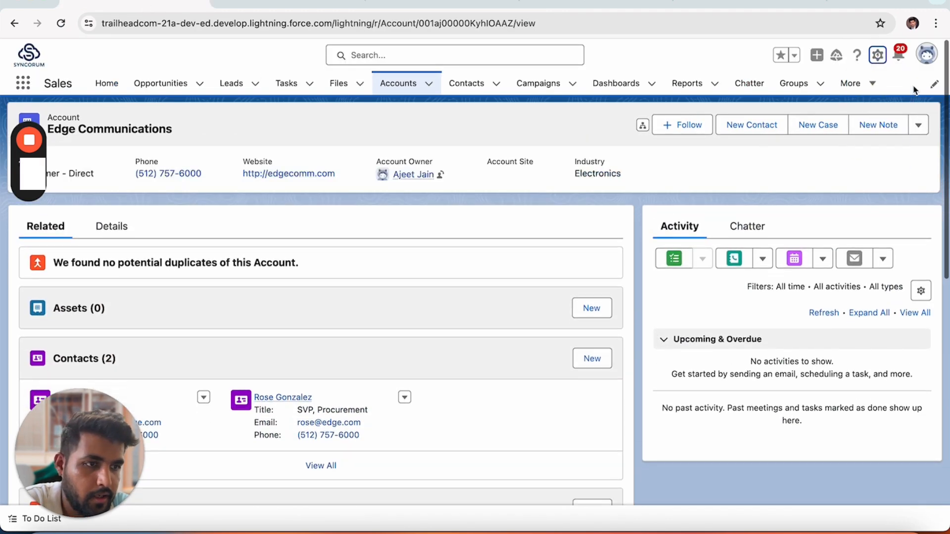
{"action": "left_click", "coordinate": [877, 55]}
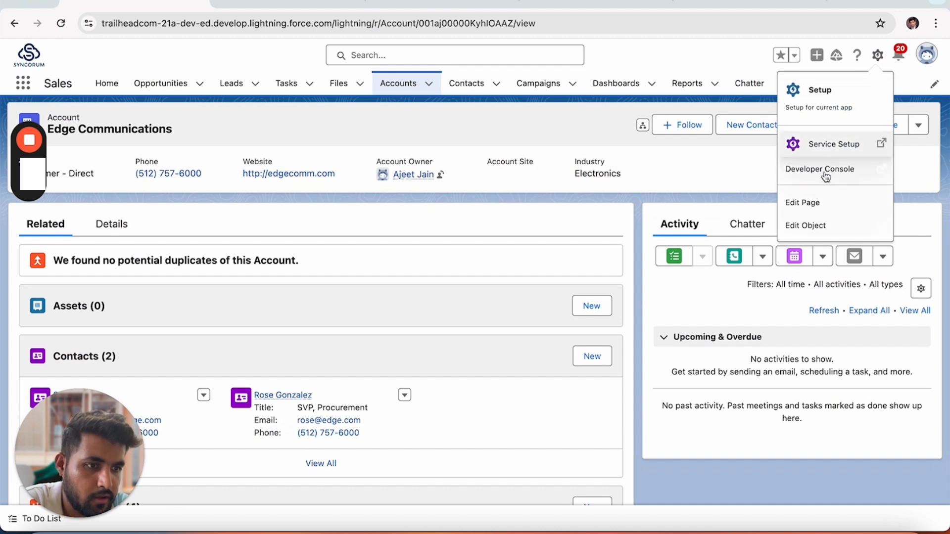
{"action": "left_click", "coordinate": [819, 207]}
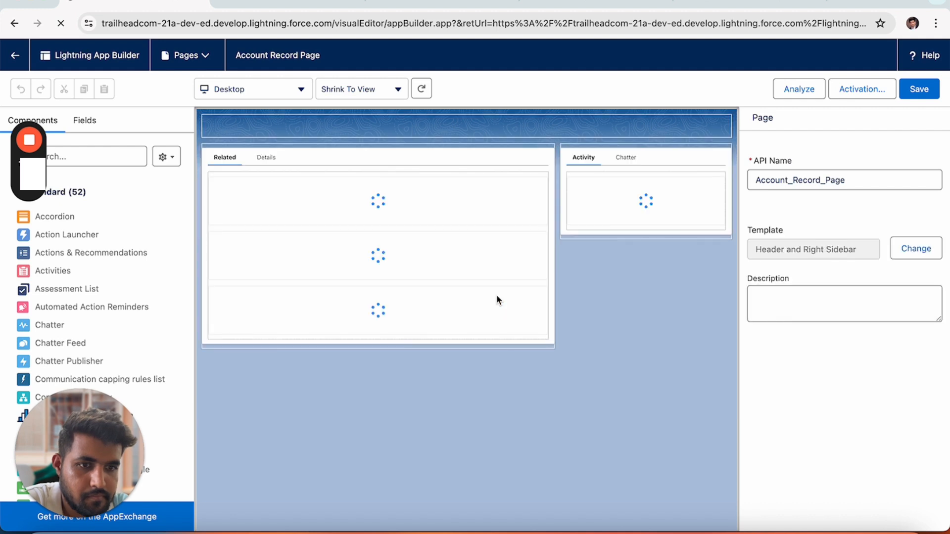
Step: Find the Flow component and place it above the Activity and Chatter tabs on the account record page
{"action": "left_click", "coordinate": [95, 162]}
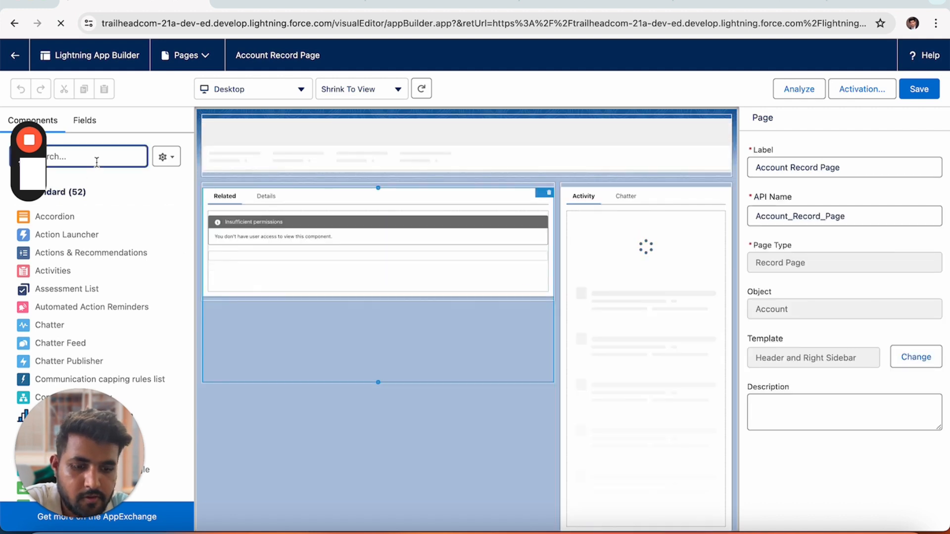
{"action": "type", "text": "flo"}
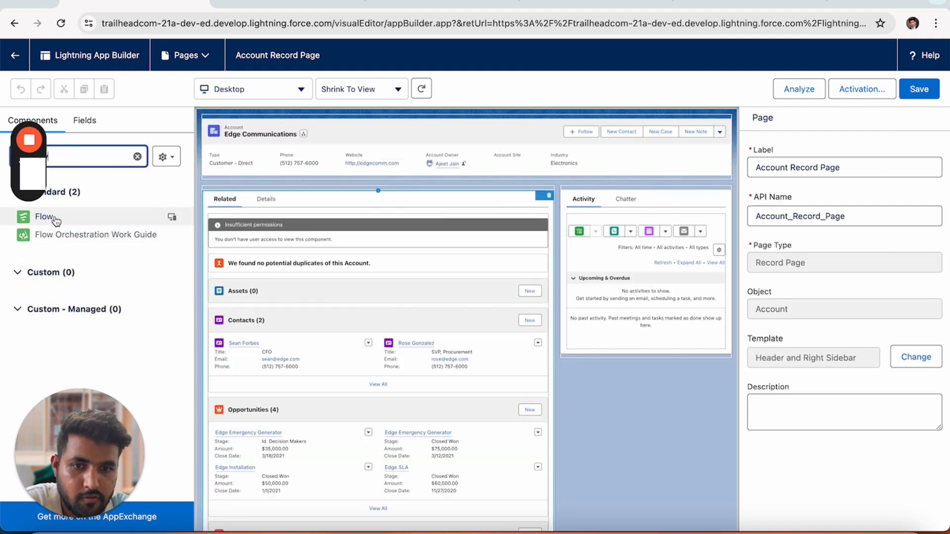
{"action": "left_click_drag", "start_coordinate": [44, 216], "coordinate": [606, 193]}
Step: Set the component's flow to Display Related Files, pass the record ID into its recordId variable, and save the page
{"action": "left_click", "coordinate": [824, 182]}
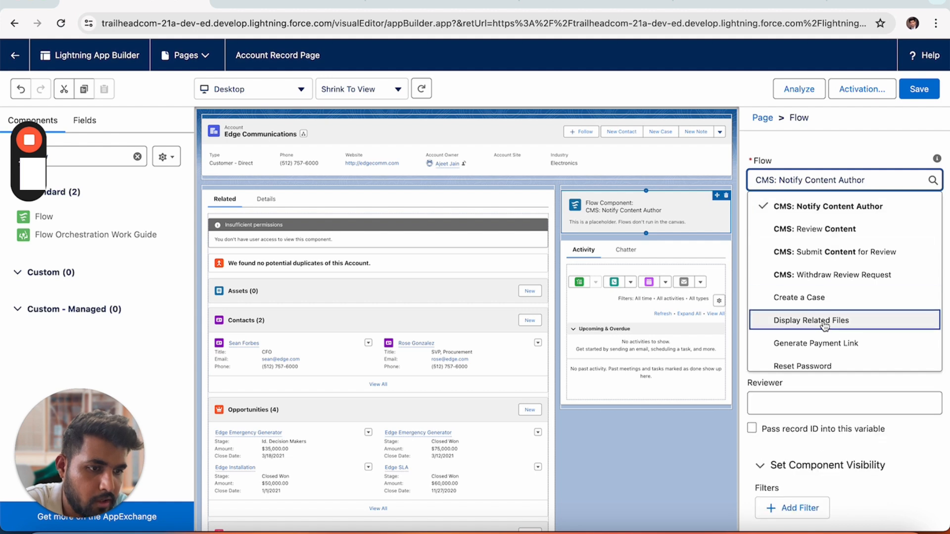
{"action": "left_click", "coordinate": [824, 364]}
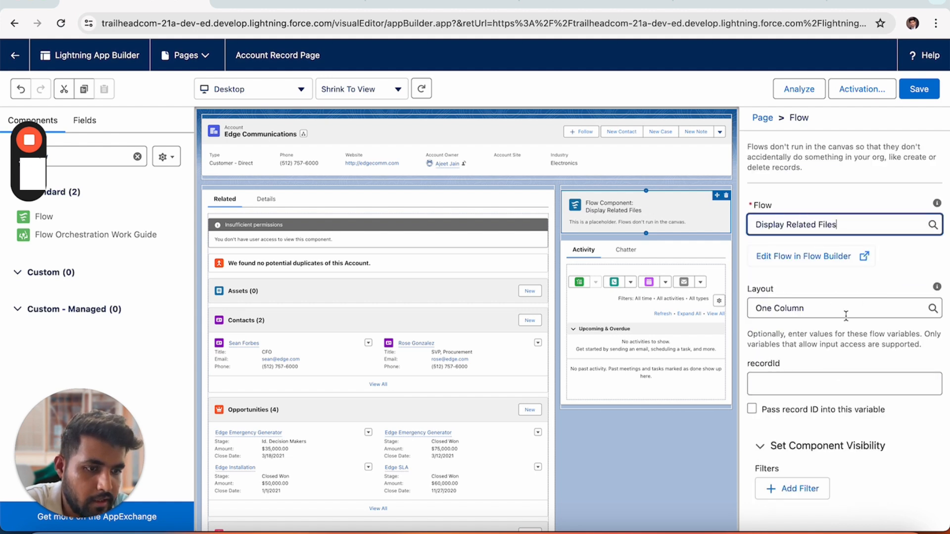
{"action": "left_click", "coordinate": [751, 409]}
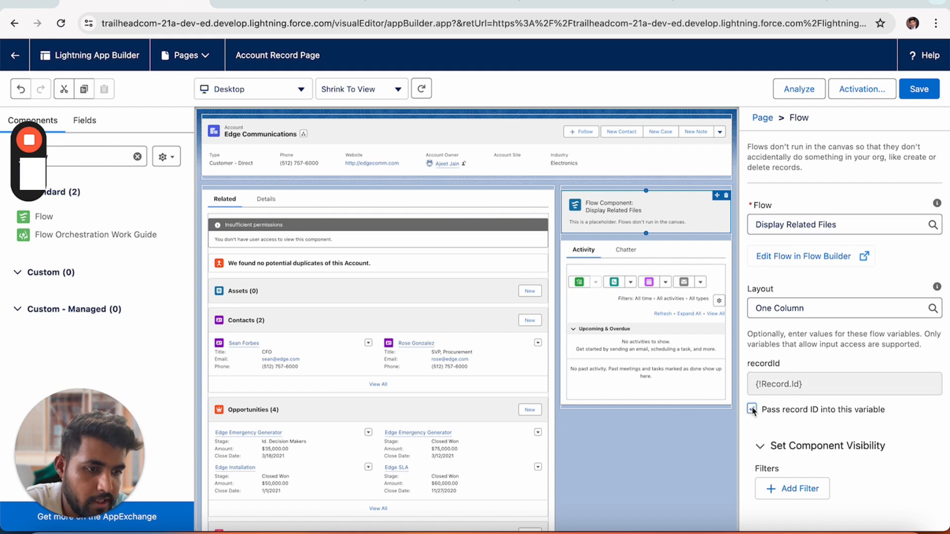
{"action": "left_click", "coordinate": [918, 89]}
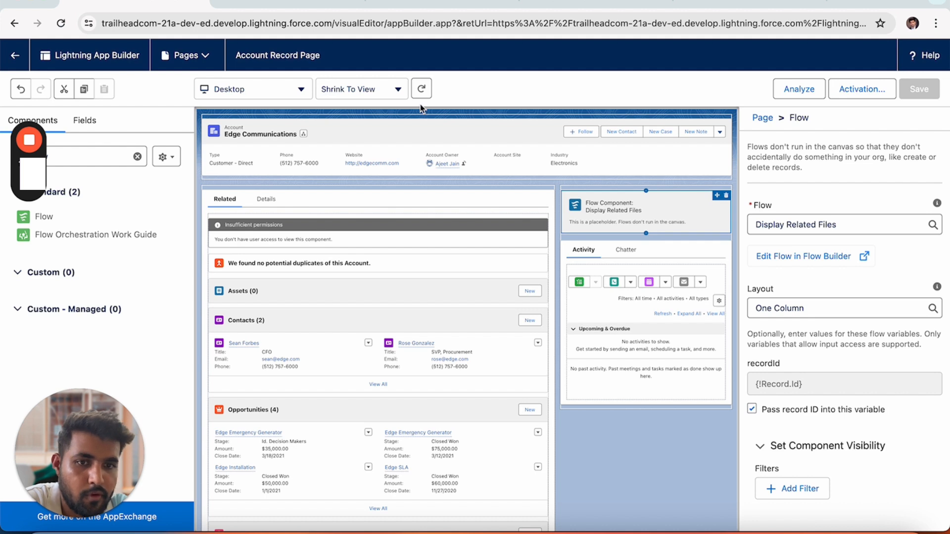
Step: Return to the Edge Communications account record and examine the file titles in the Display Related Files table
{"action": "left_click", "coordinate": [16, 58]}
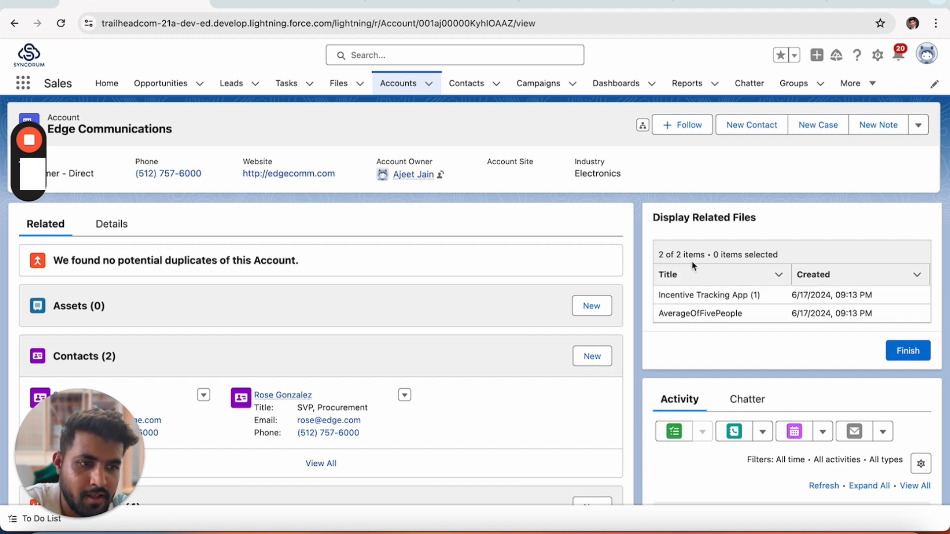
{"action": "left_click", "coordinate": [703, 314]}
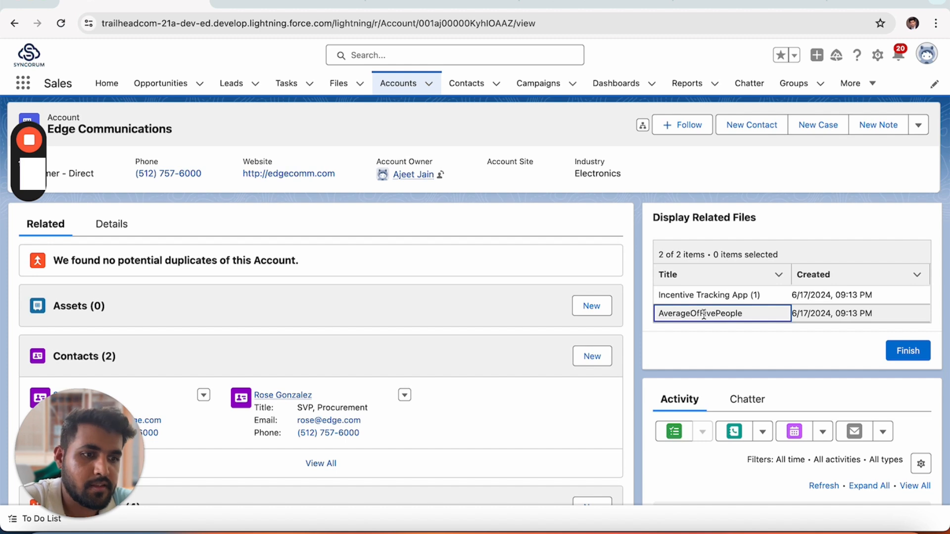
{"action": "left_click", "coordinate": [706, 251]}
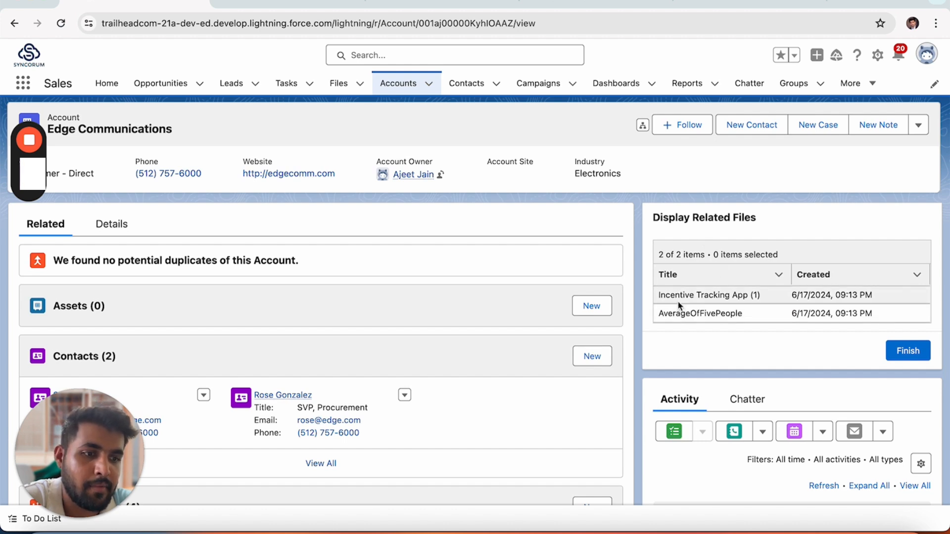
{"action": "left_click_drag", "start_coordinate": [669, 295], "coordinate": [715, 295]}
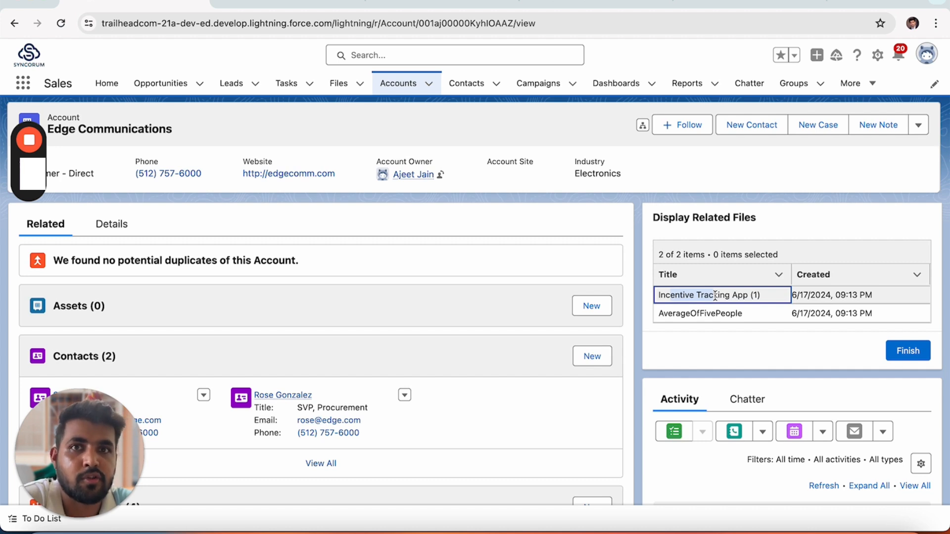
{"action": "left_click", "coordinate": [715, 296]}
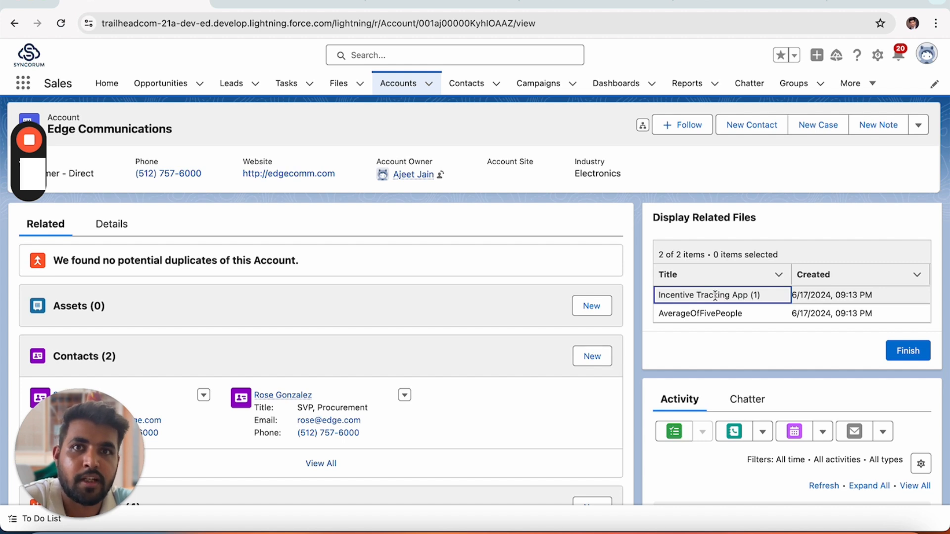
{"action": "left_click", "coordinate": [547, 307]}
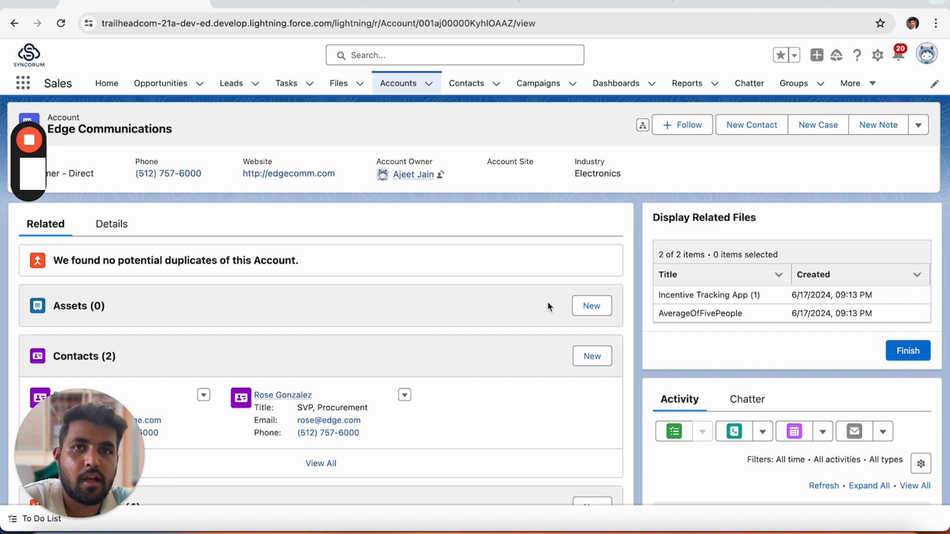